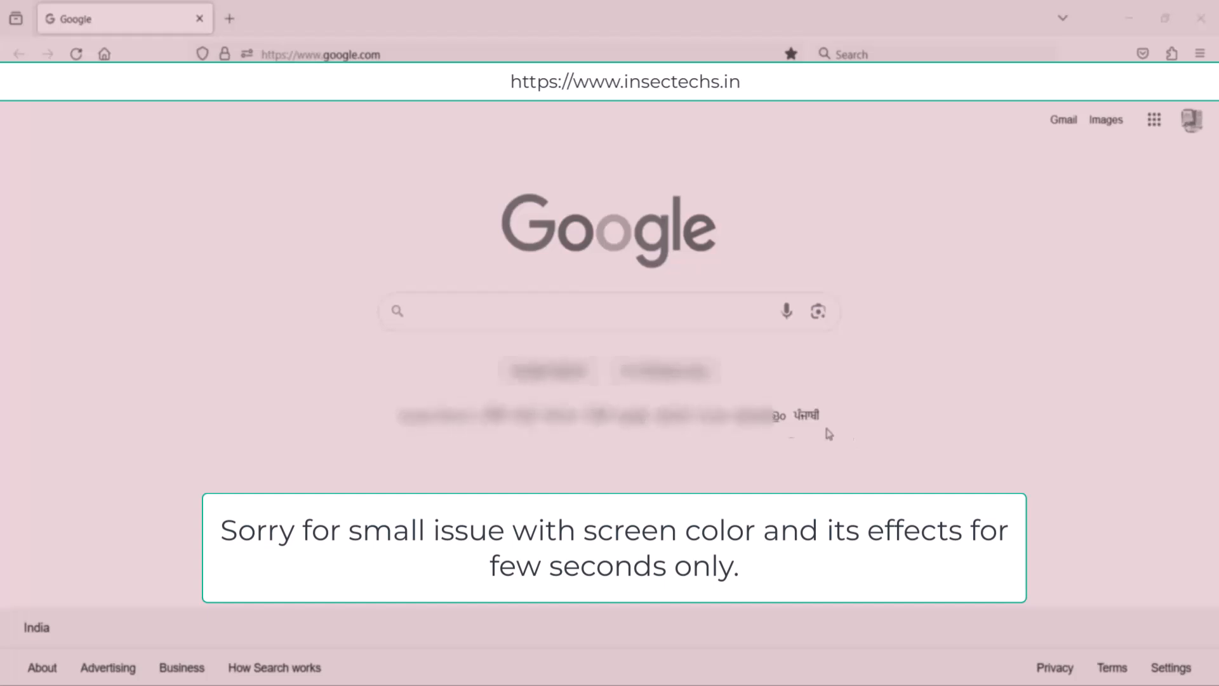
Step: Search Google for "download ubuntu"
click(710, 321)
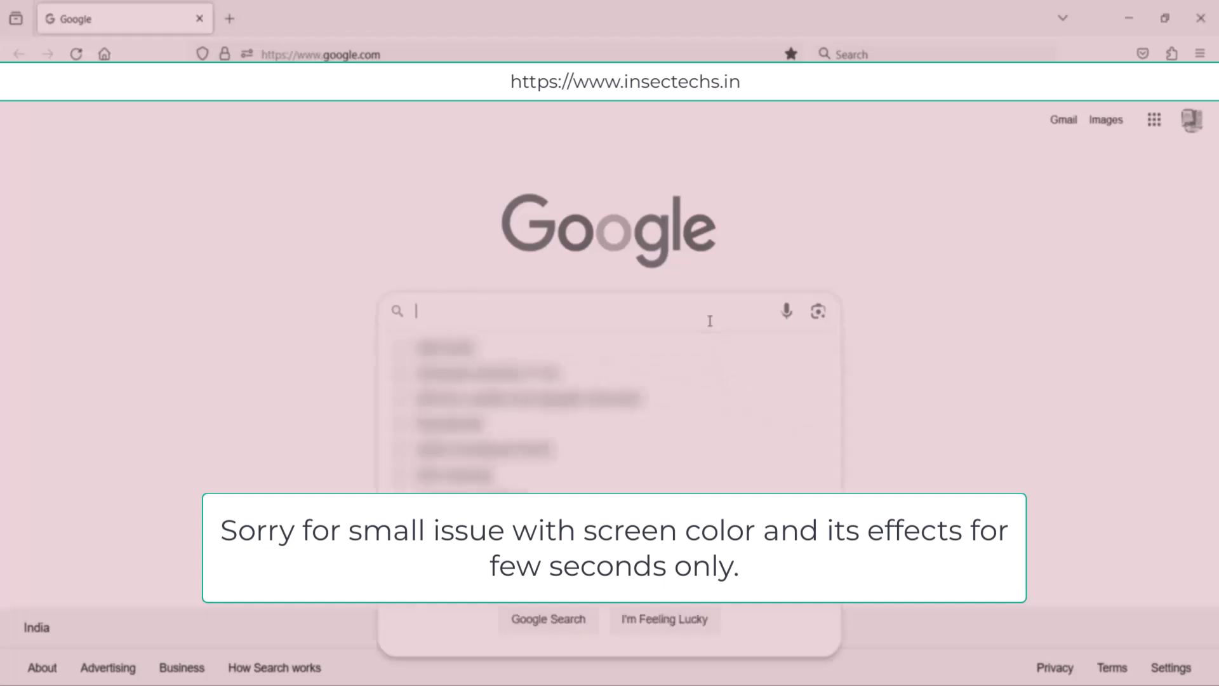
text(down)
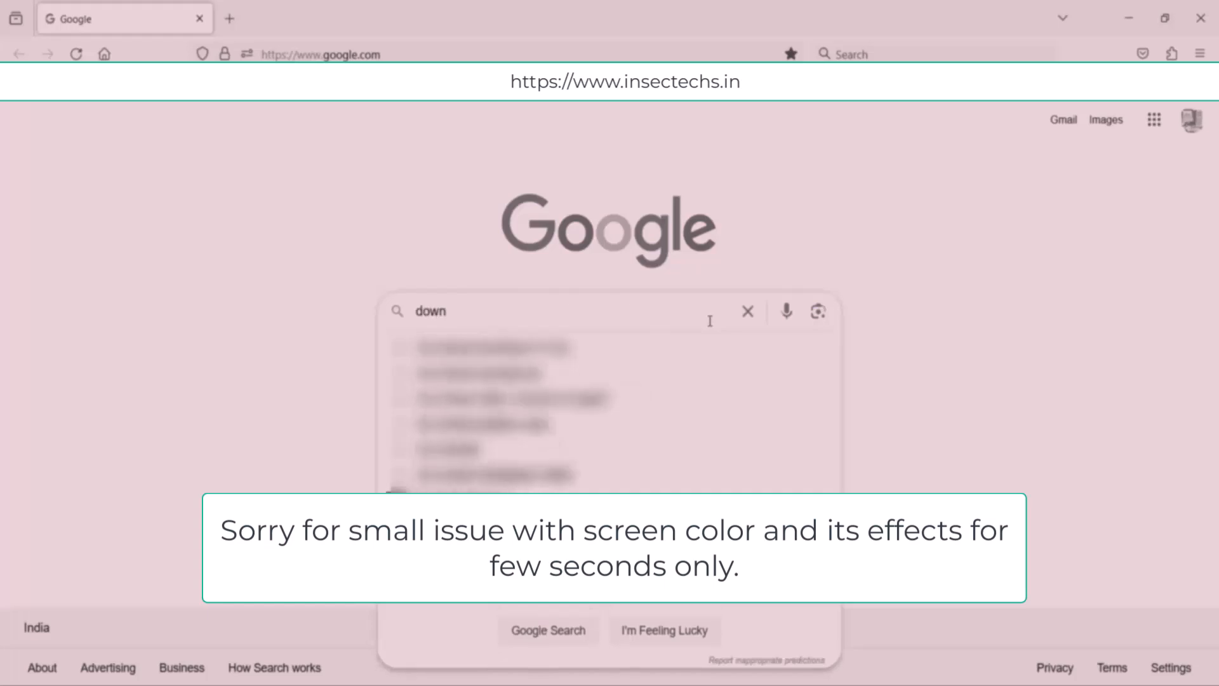
text(load un)
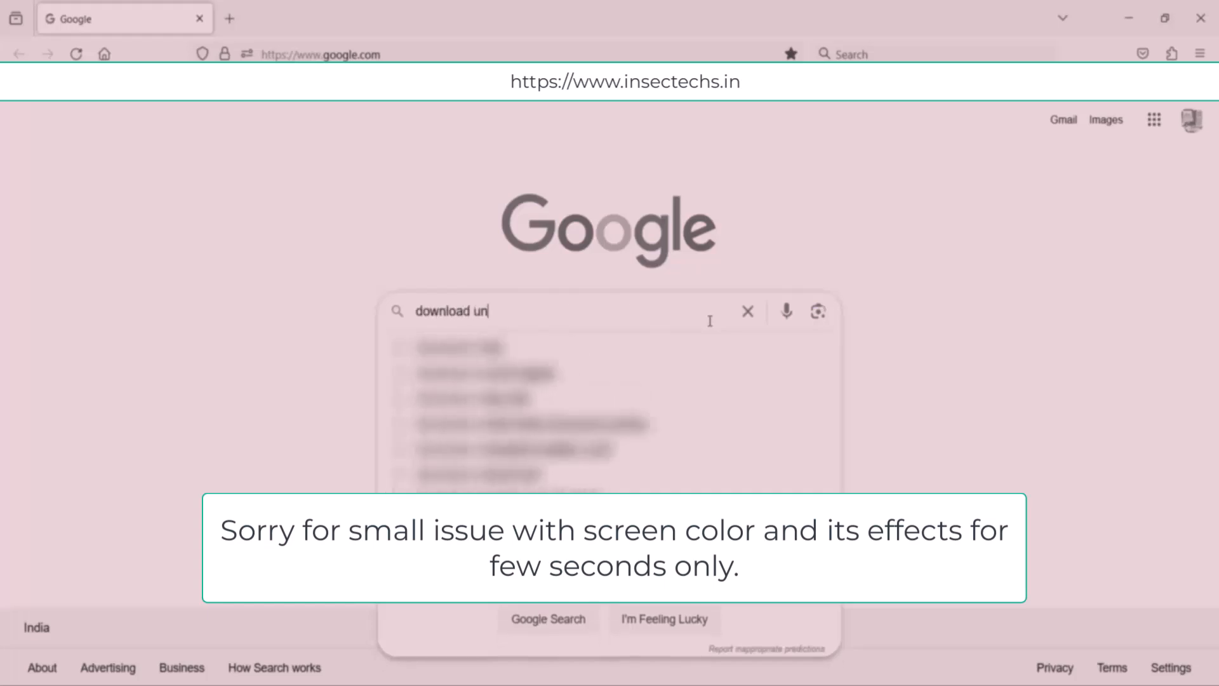
key(BackSpace)
text(bu)
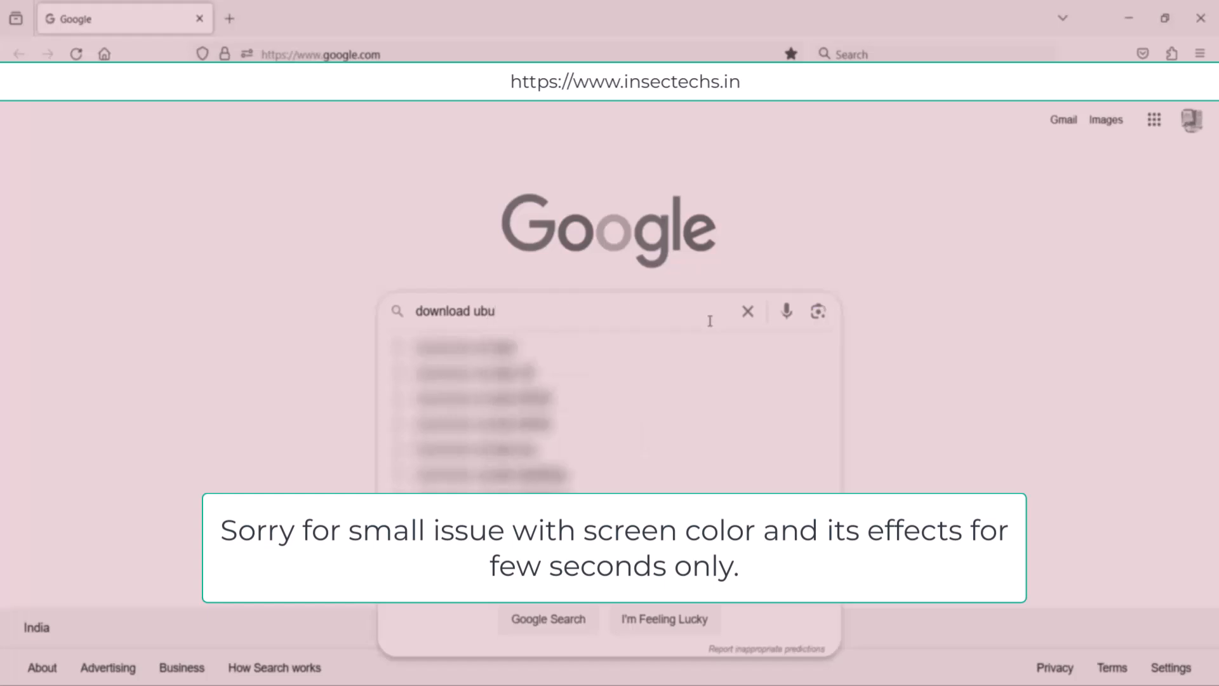
text(ntu)
key(Return)
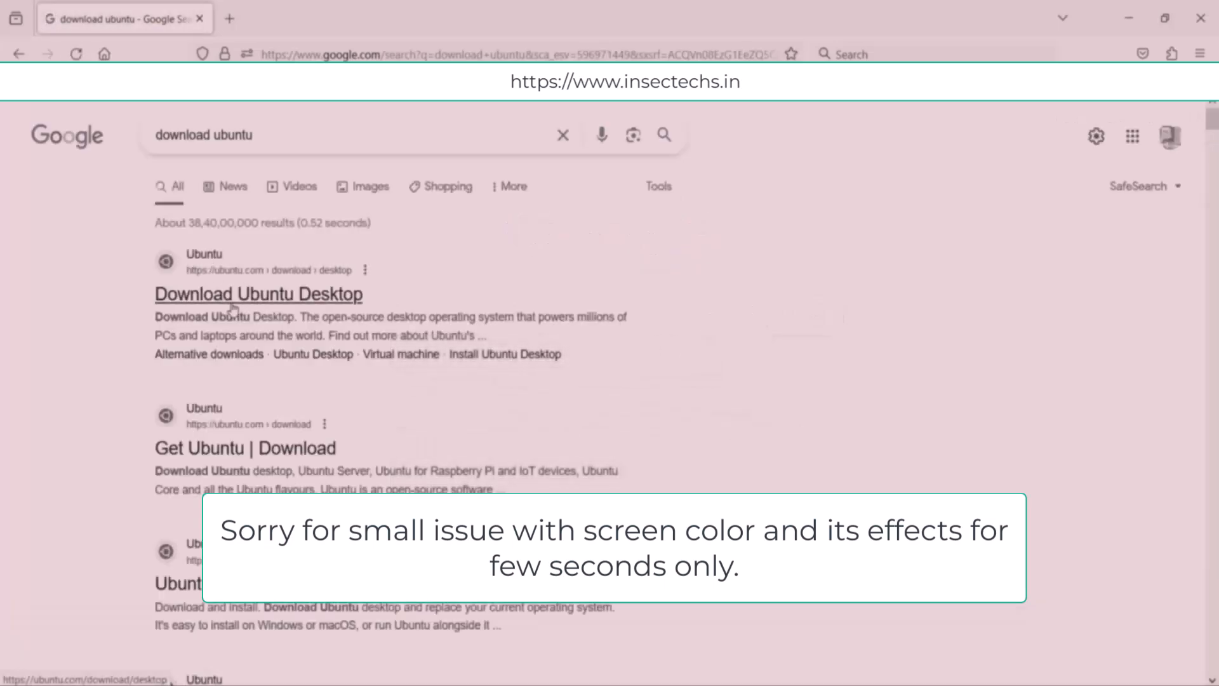
Step: Open the Download Ubuntu Desktop result and start downloading Ubuntu 22.04.3
click(292, 296)
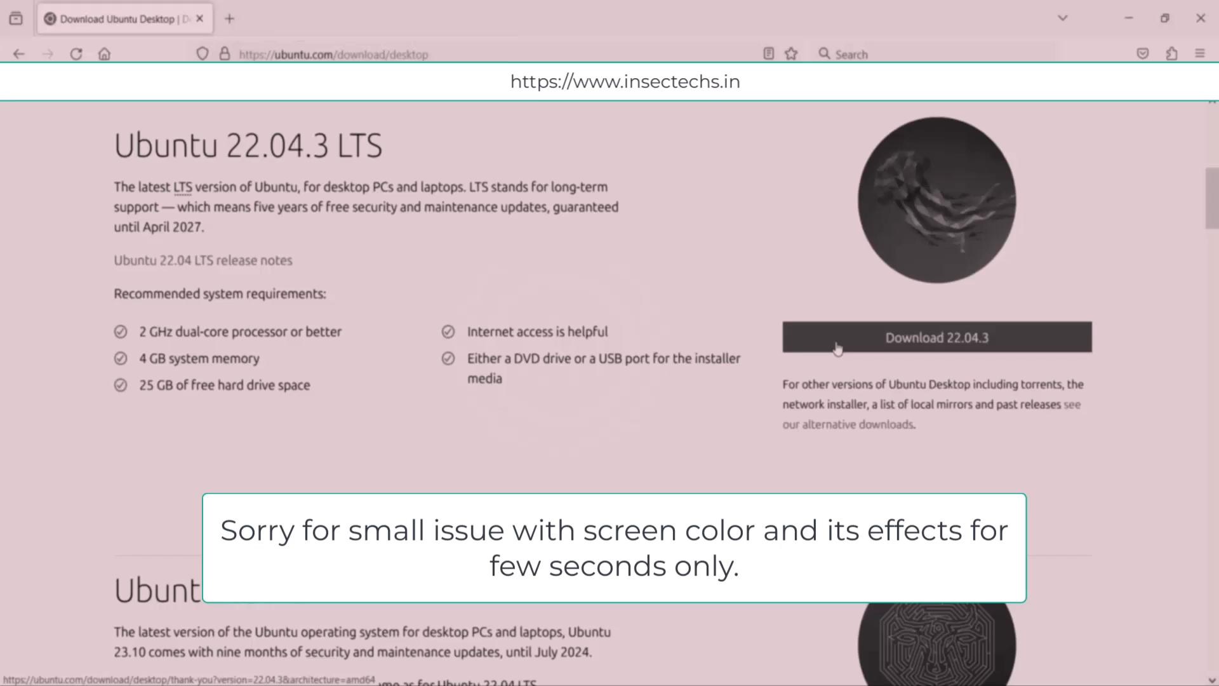
click(837, 338)
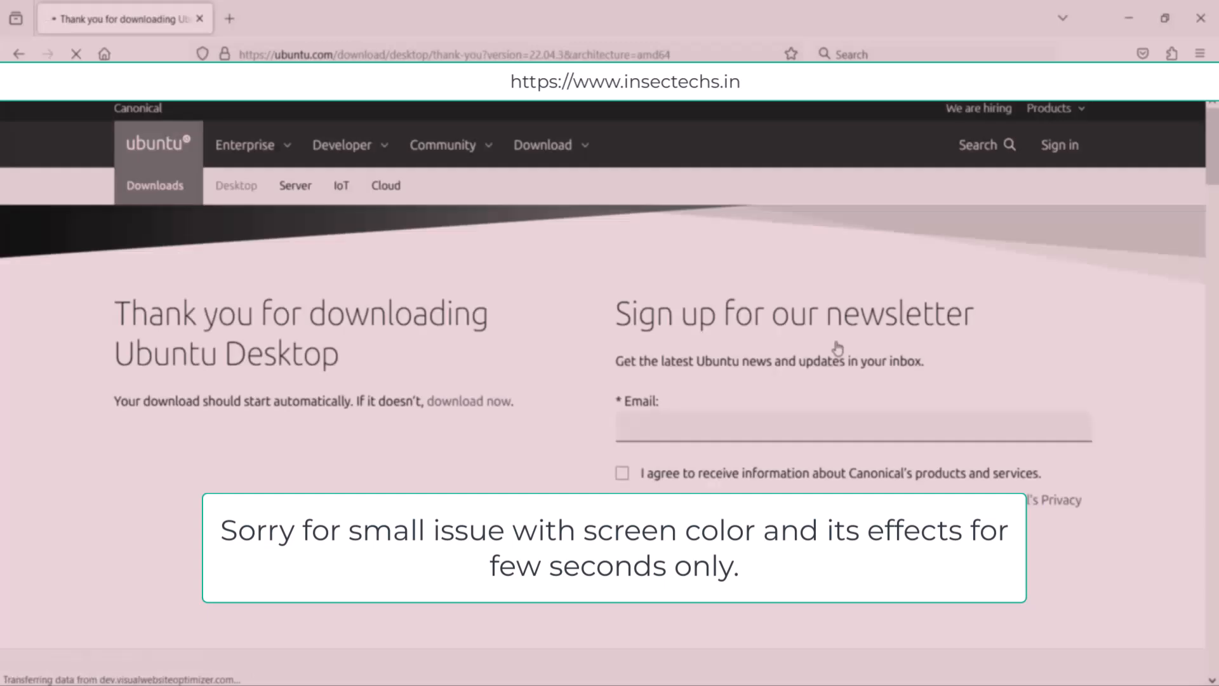
scroll(837, 348, down, 3)
scroll(811, 414, up, 2)
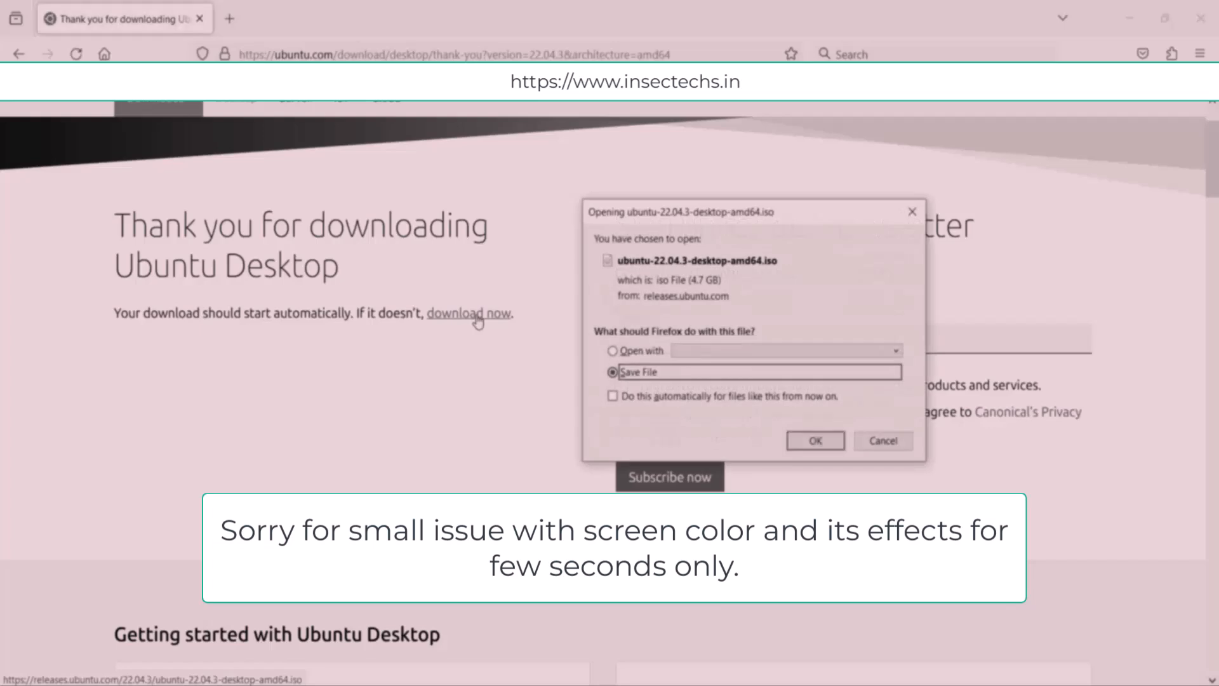
Step: Save the ubuntu-22.04.3-desktop-amd64.iso file and switch to VirtualBox Manager
click(806, 444)
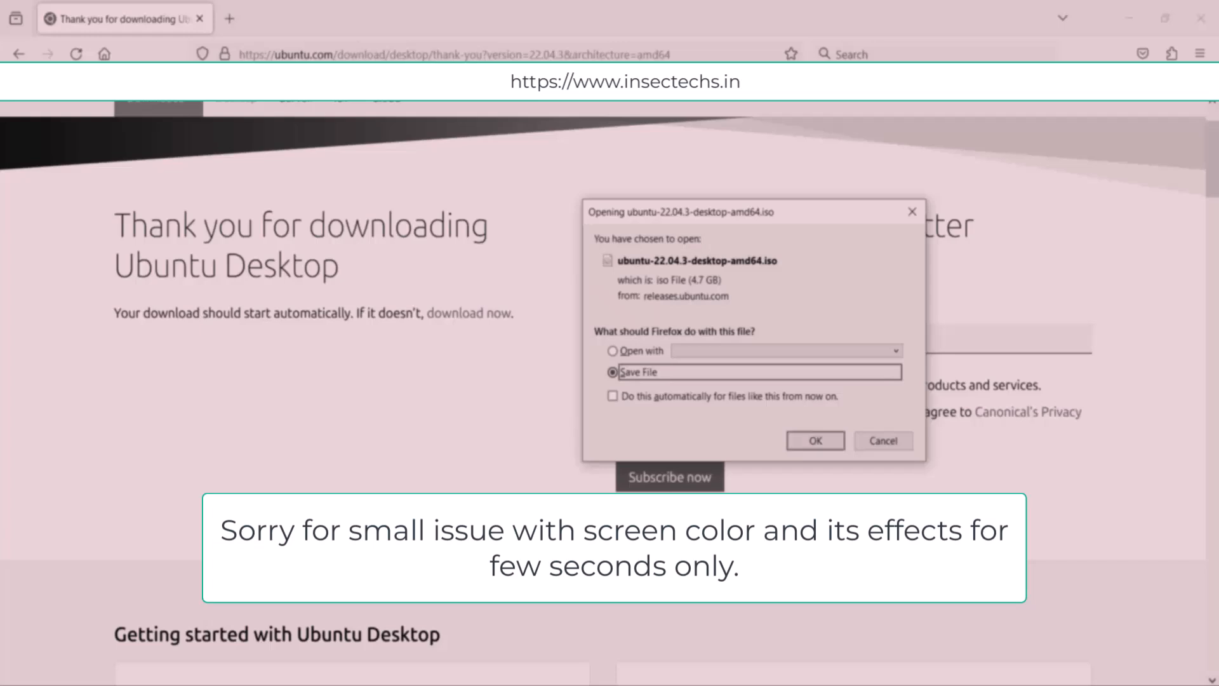
click(328, 684)
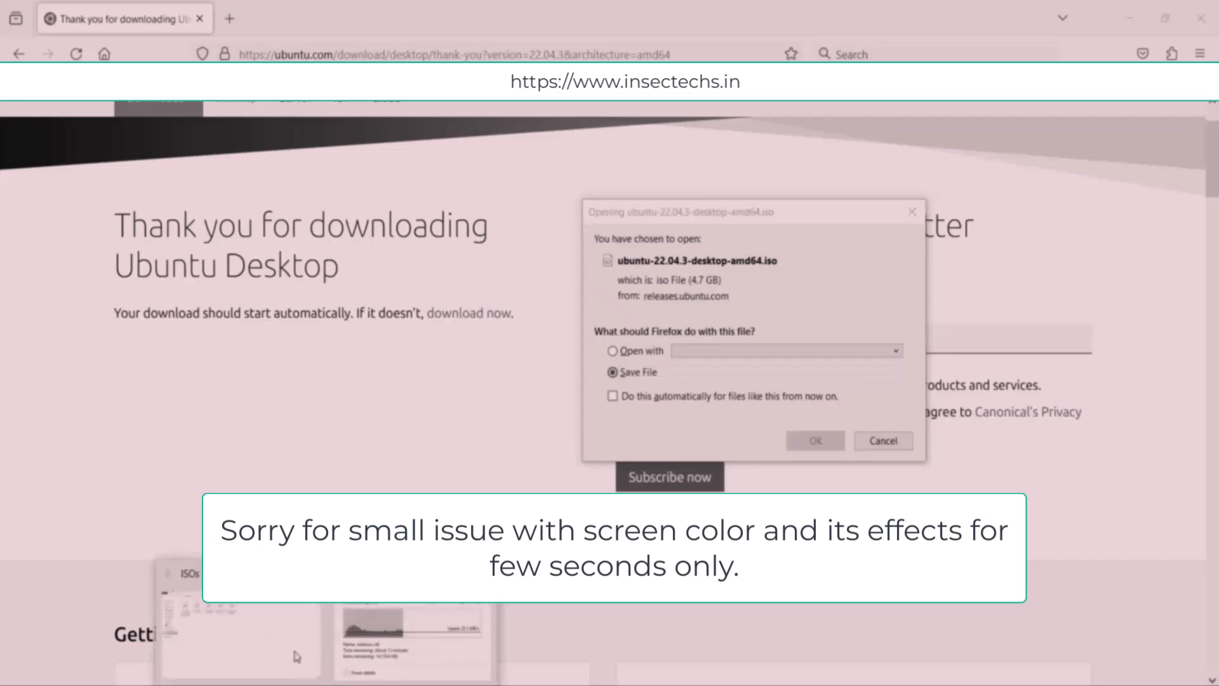
click(304, 668)
click(470, 141)
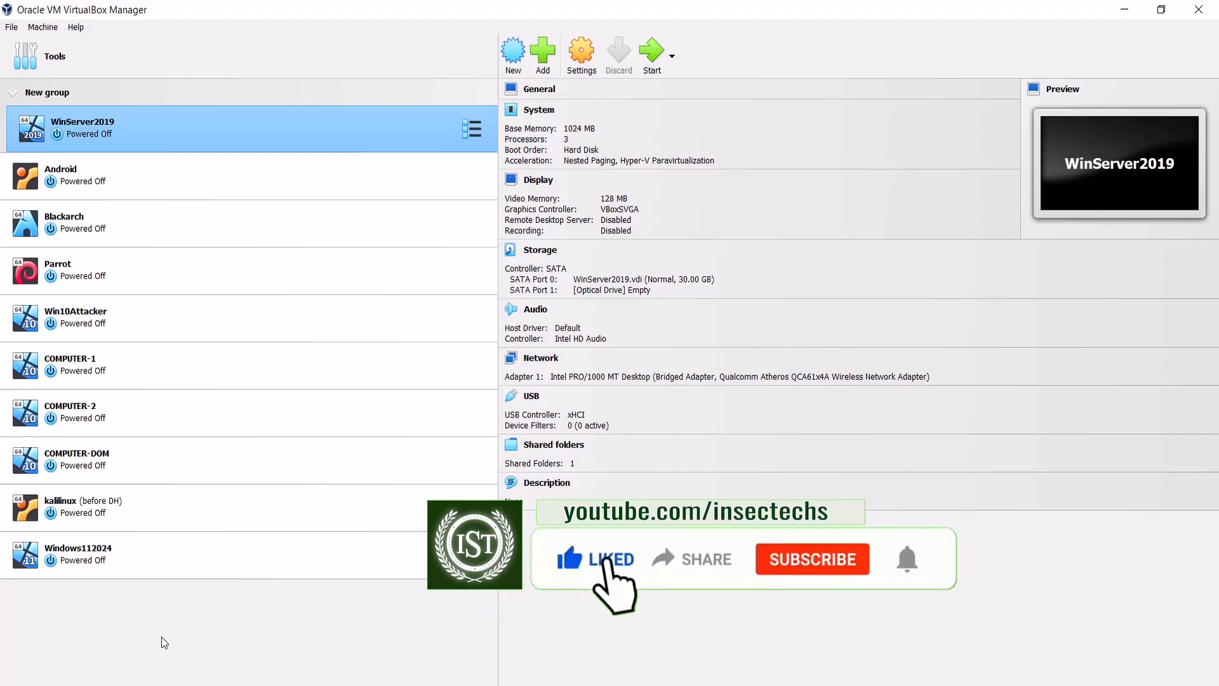
Step: Create a new virtual machine named Ubuntu24
click(515, 69)
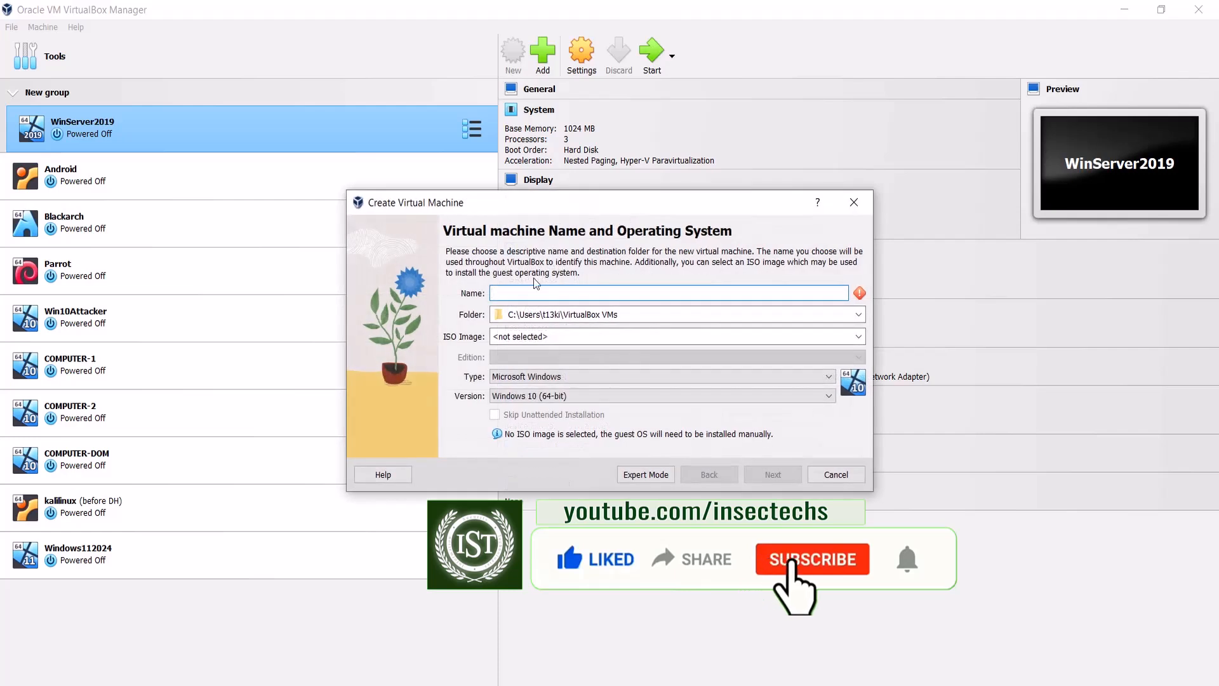
text(Ubun)
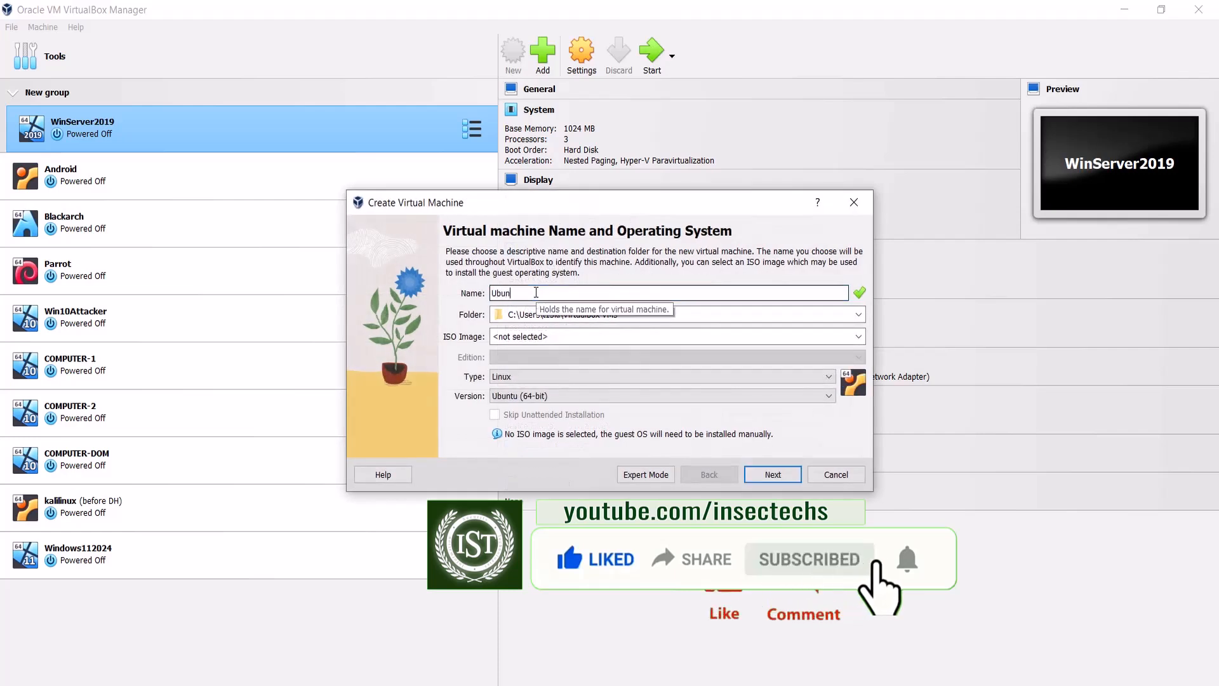
text(tu24)
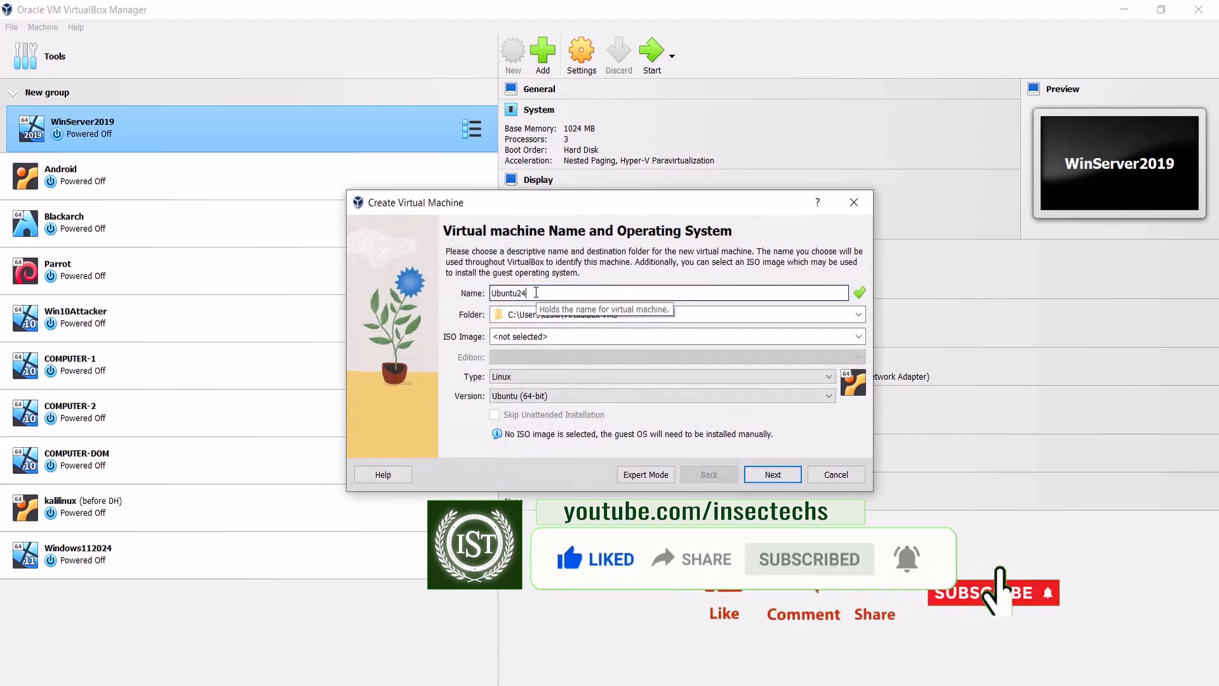
Step: Set the machine folder to the VBOX folder on the J: drive
click(858, 314)
click(764, 342)
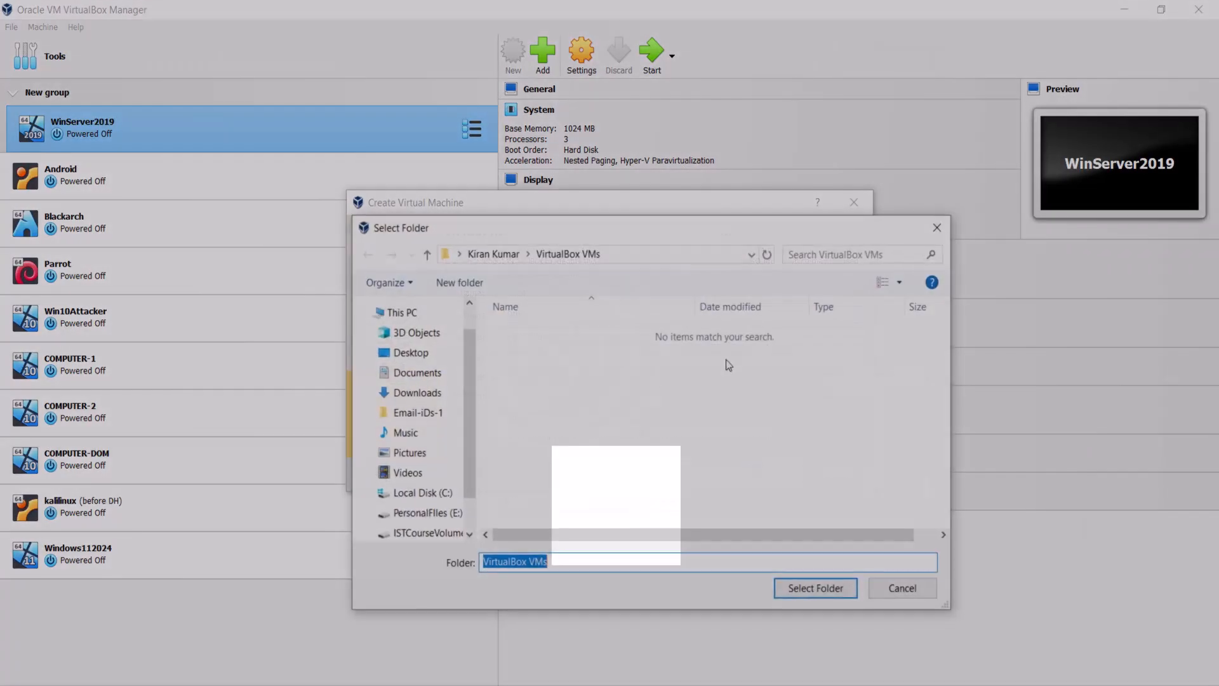
scroll(422, 497, down, 1)
click(429, 487)
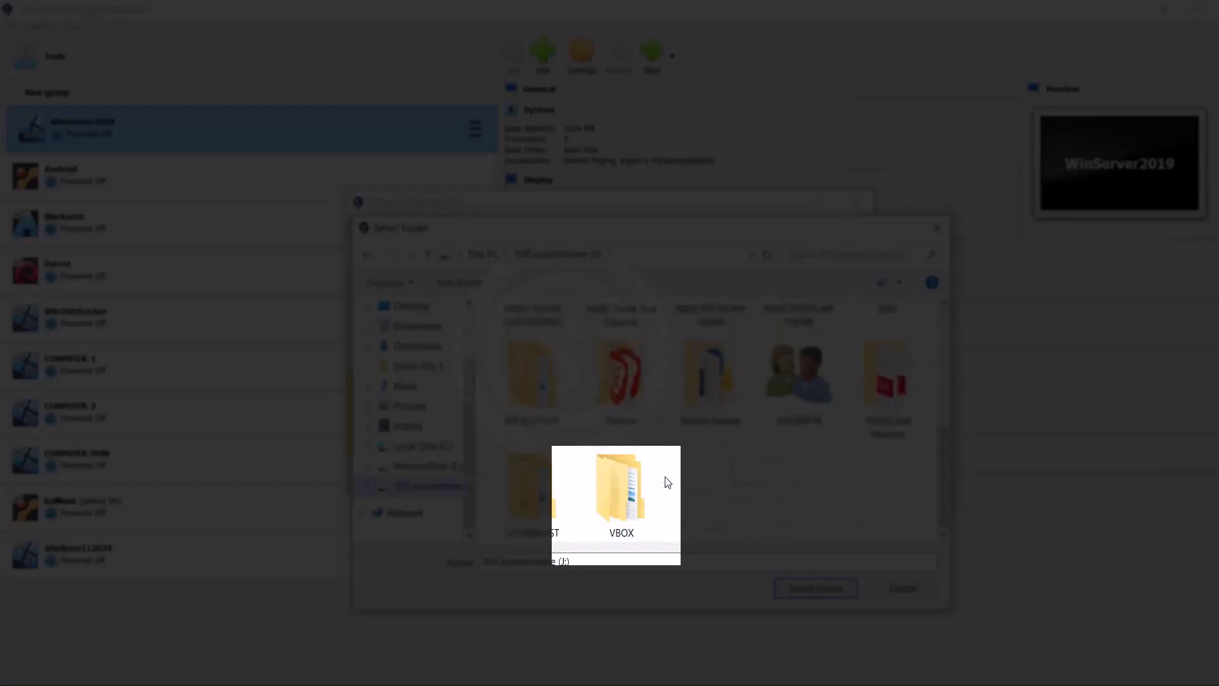
click(611, 497)
click(819, 588)
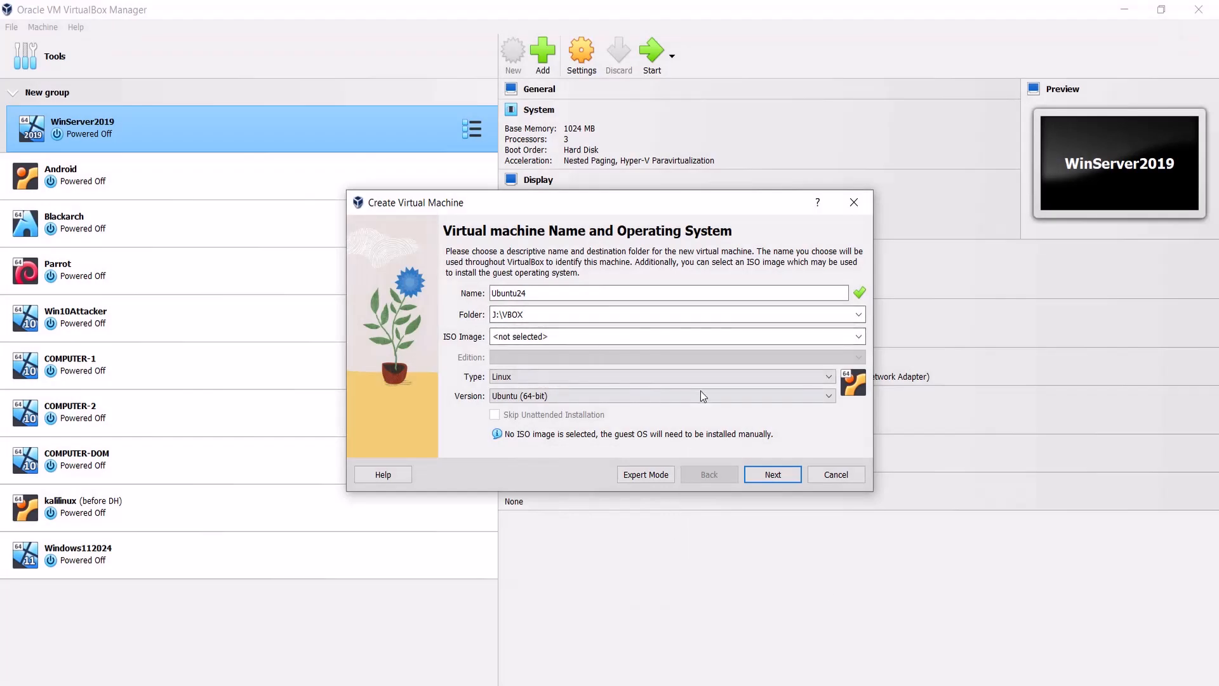
Step: Attach ubuntu-22.04.3-desktop-amd64.iso from the ISOs folder as the ISO image and continue
click(857, 339)
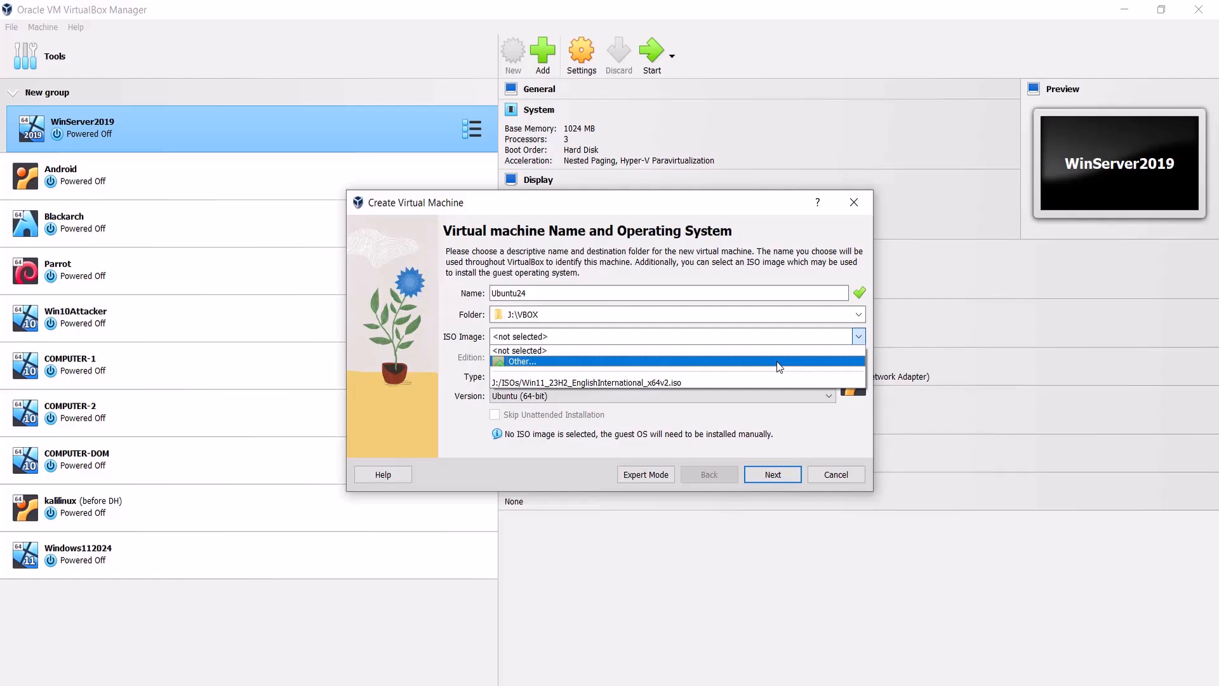
click(779, 367)
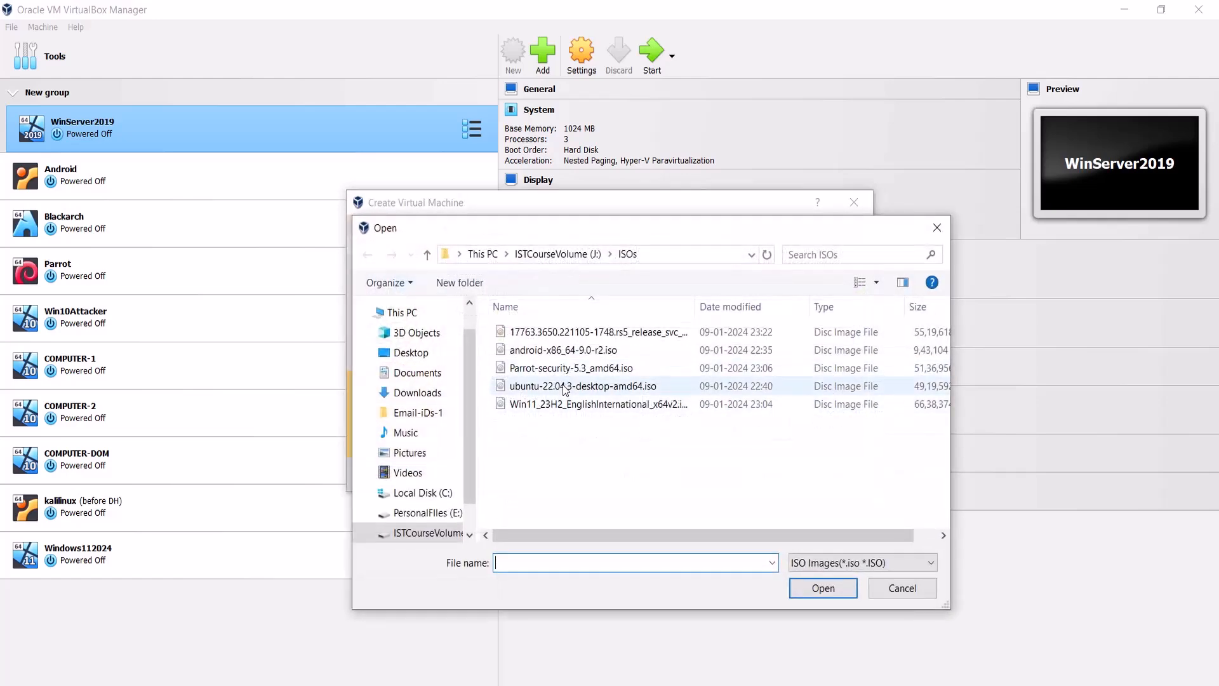
click(565, 388)
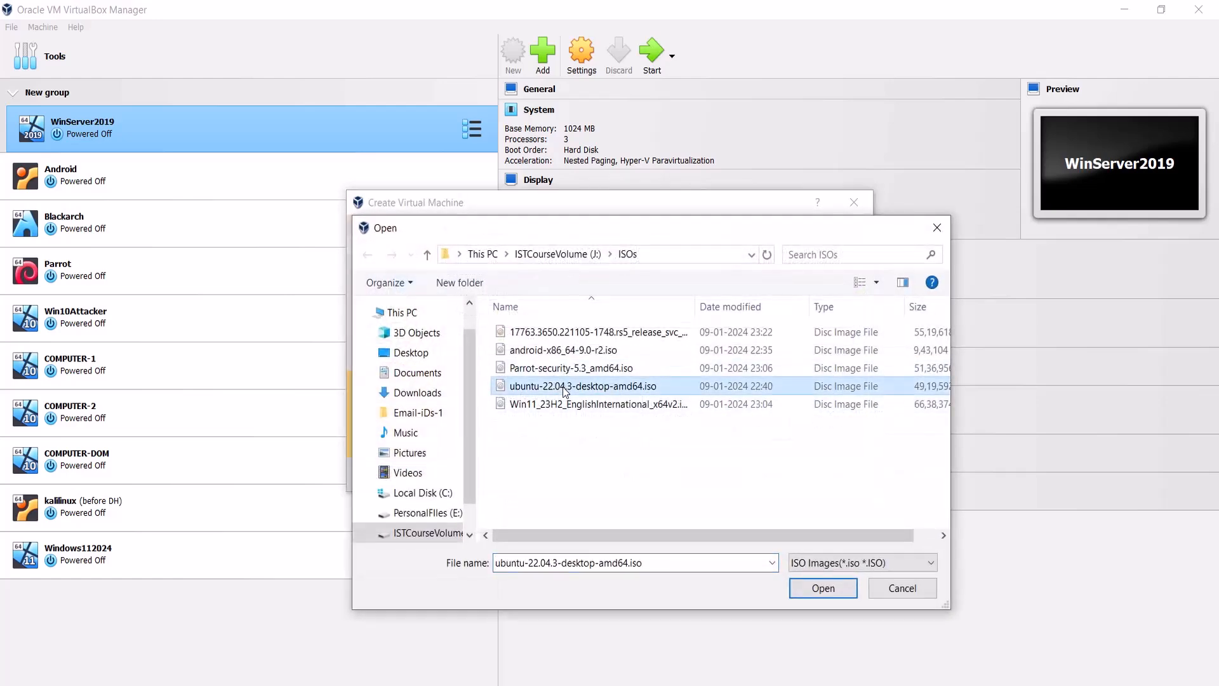
click(806, 588)
click(767, 480)
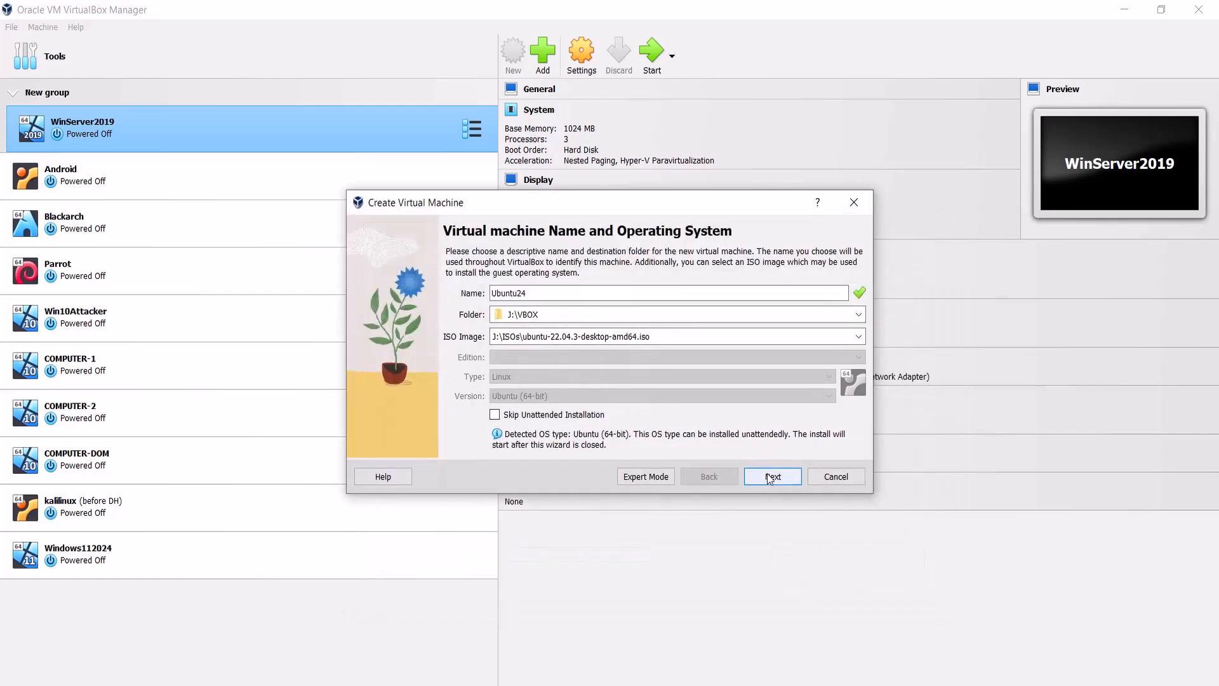
Step: Set the unattended install username to ubuntu24
double_click(559, 329)
text(ubuntu24)
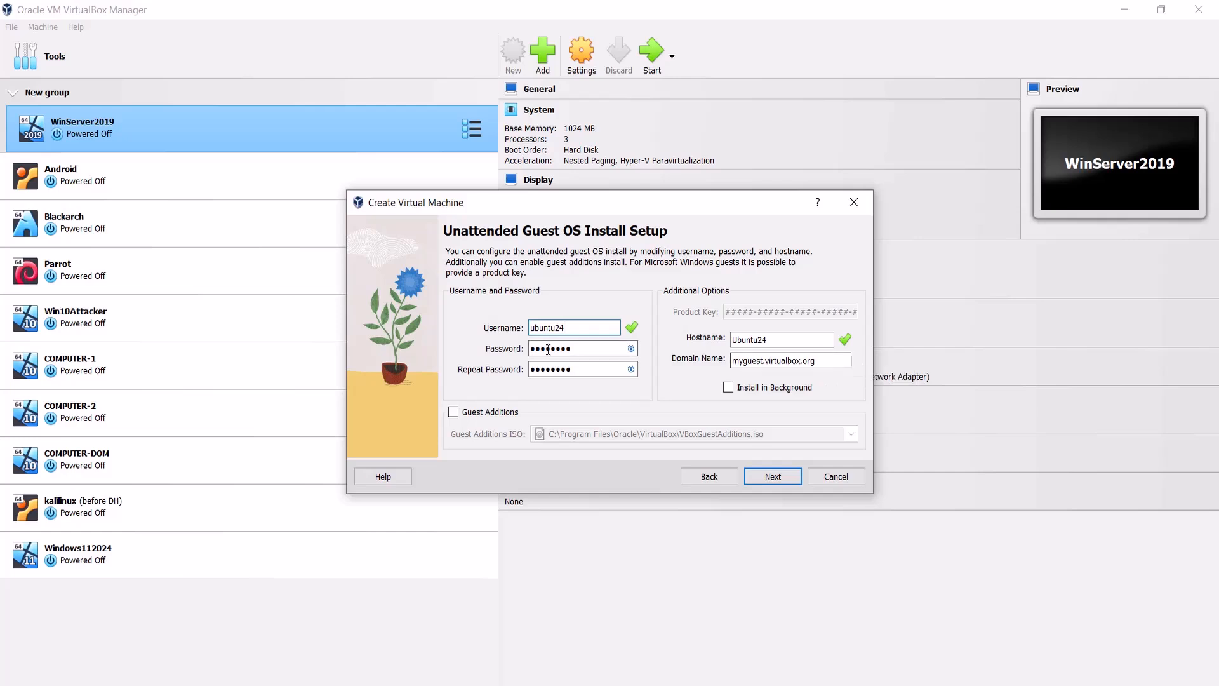
key(Tab)
Step: Enter the account password in both password fields and continue to the hardware page
click(631, 349)
click(630, 349)
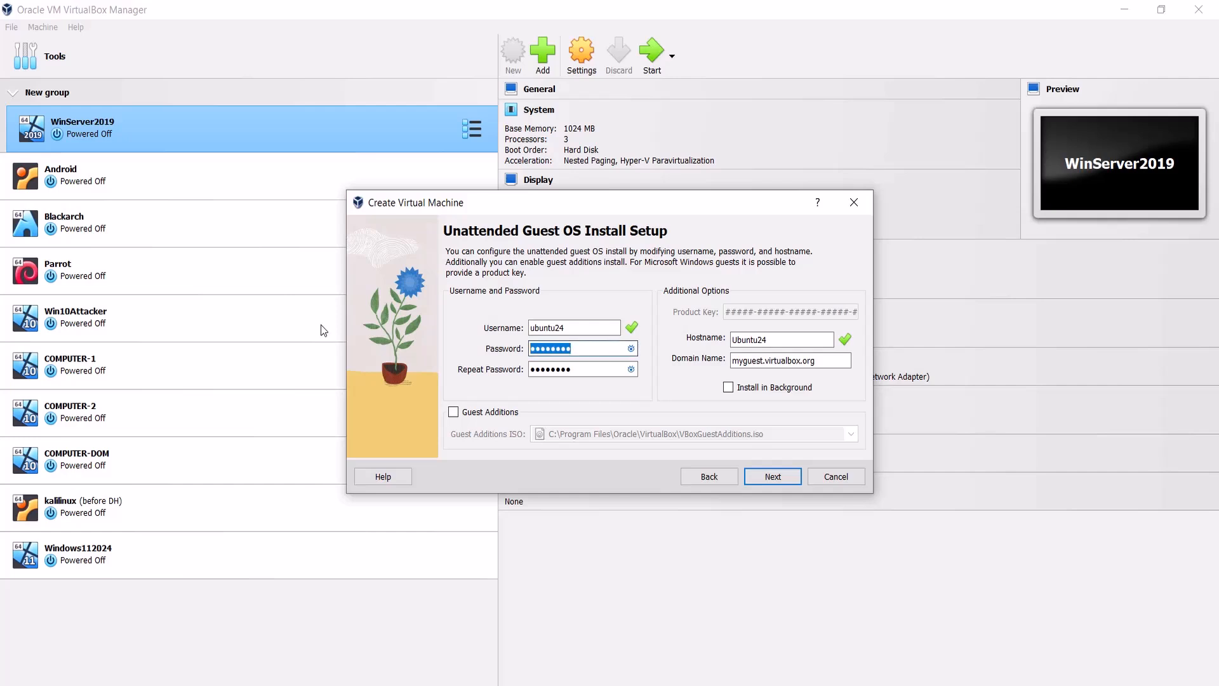
text(ub)
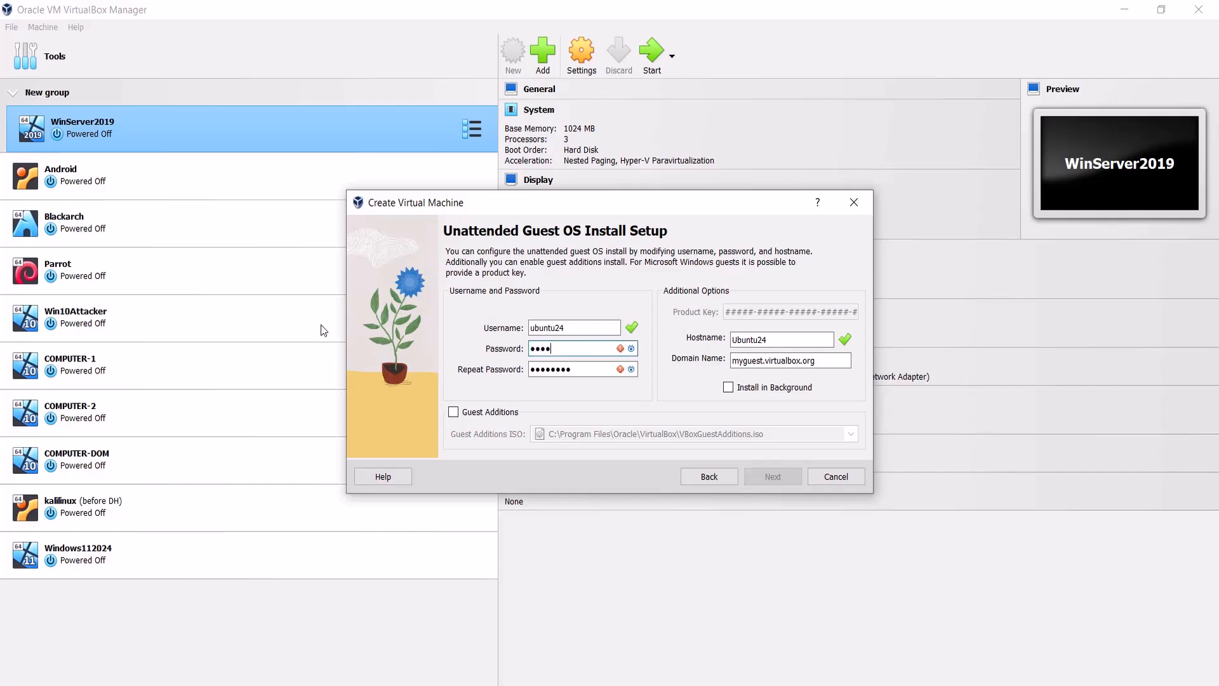
key(Tab)
text(ubuntu24)
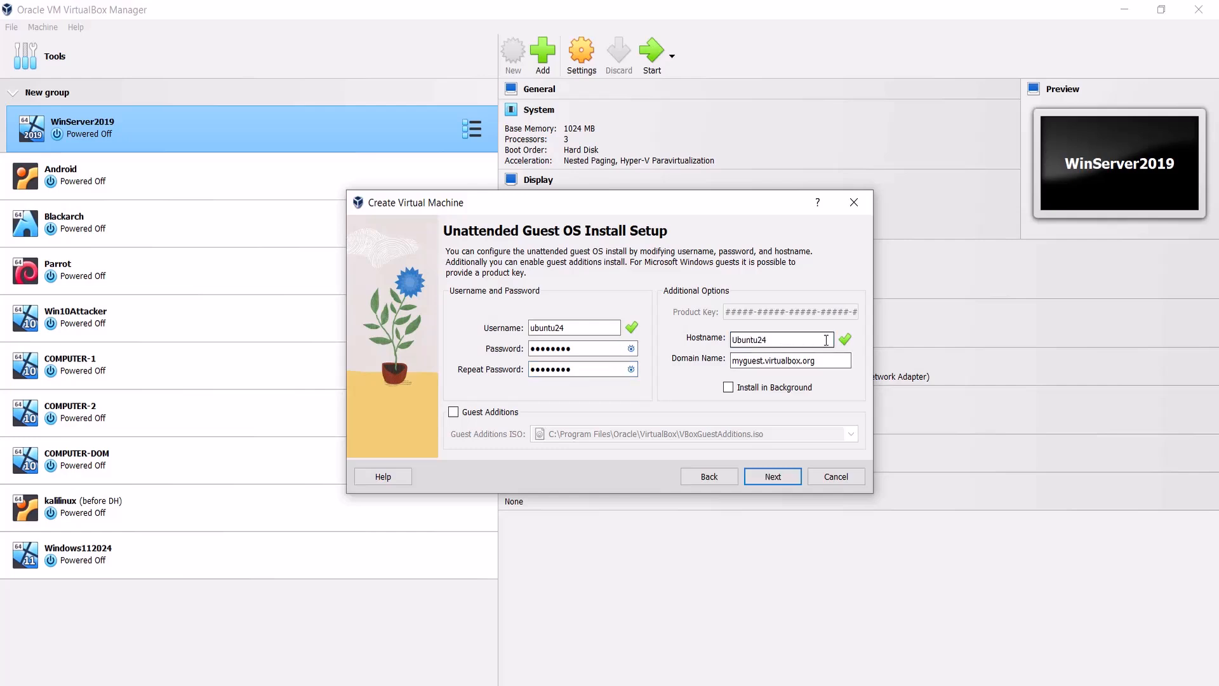
double_click(803, 337)
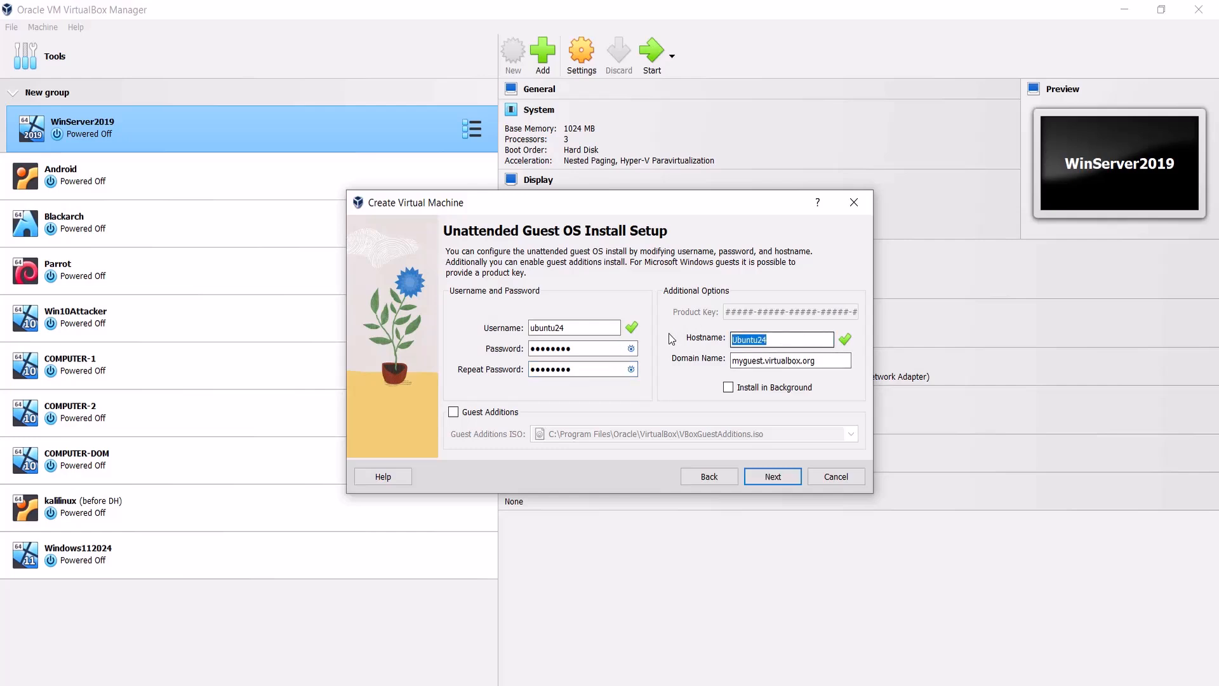
click(752, 476)
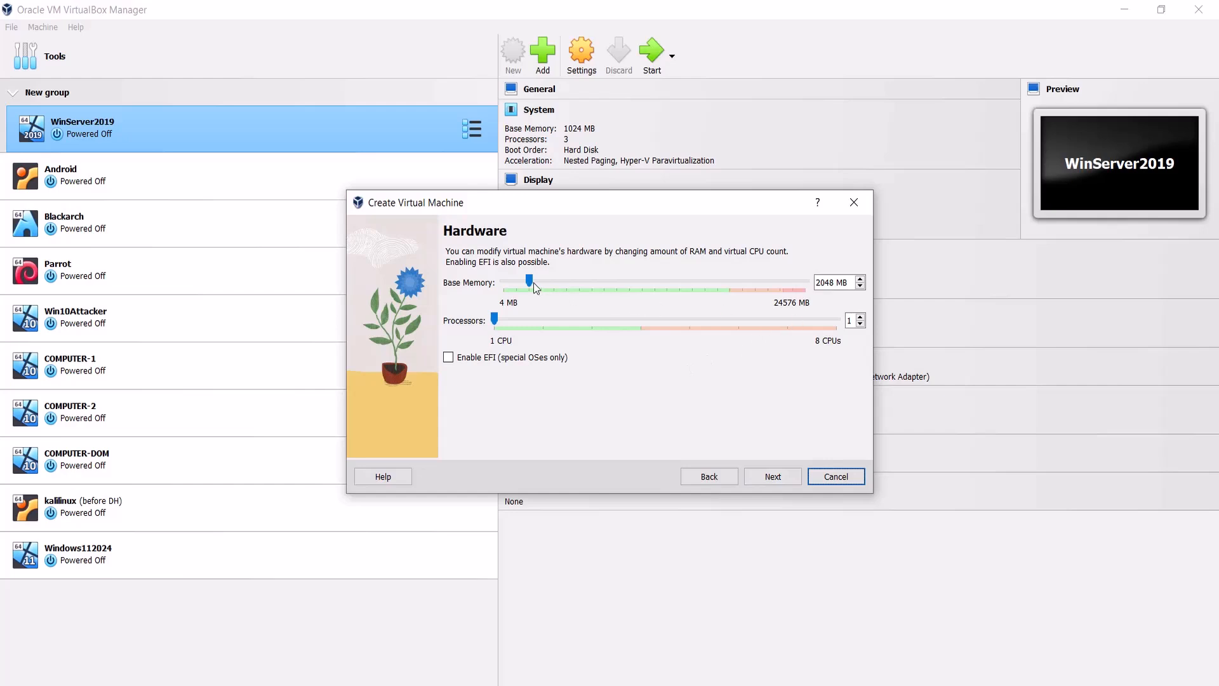
Step: Set base memory to 4096 MB and processors to 2, then continue
drag(835, 283, 779, 284)
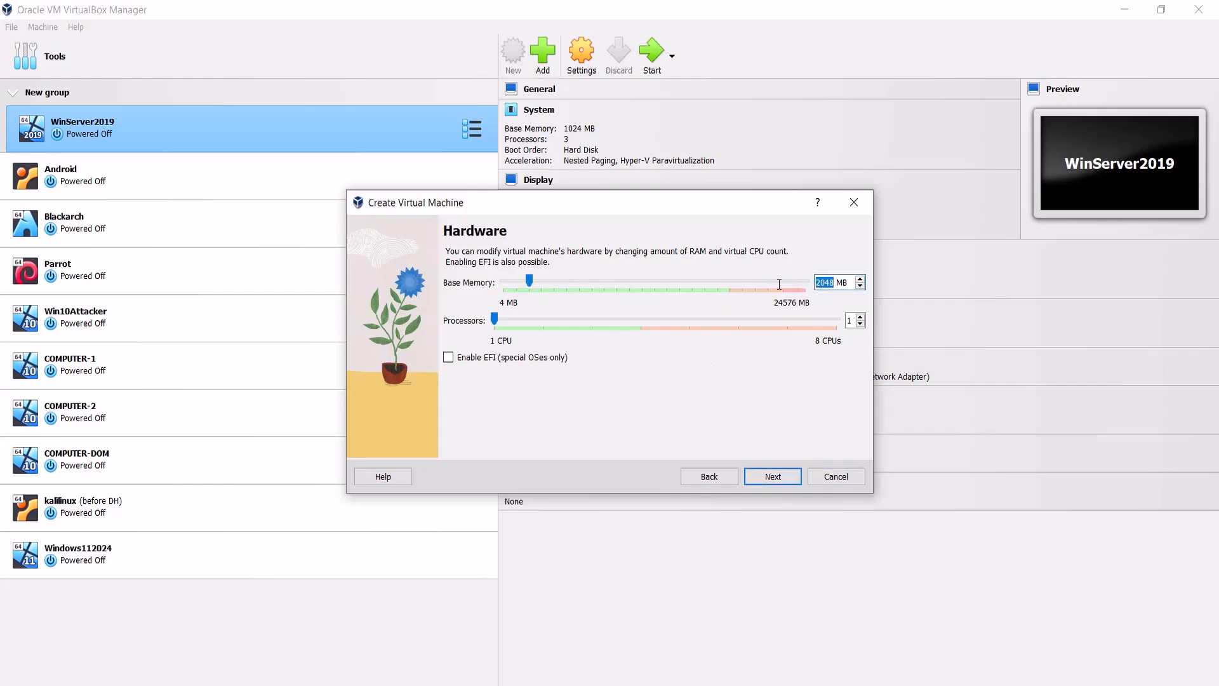
key(BackSpace)
text(4096)
click(549, 320)
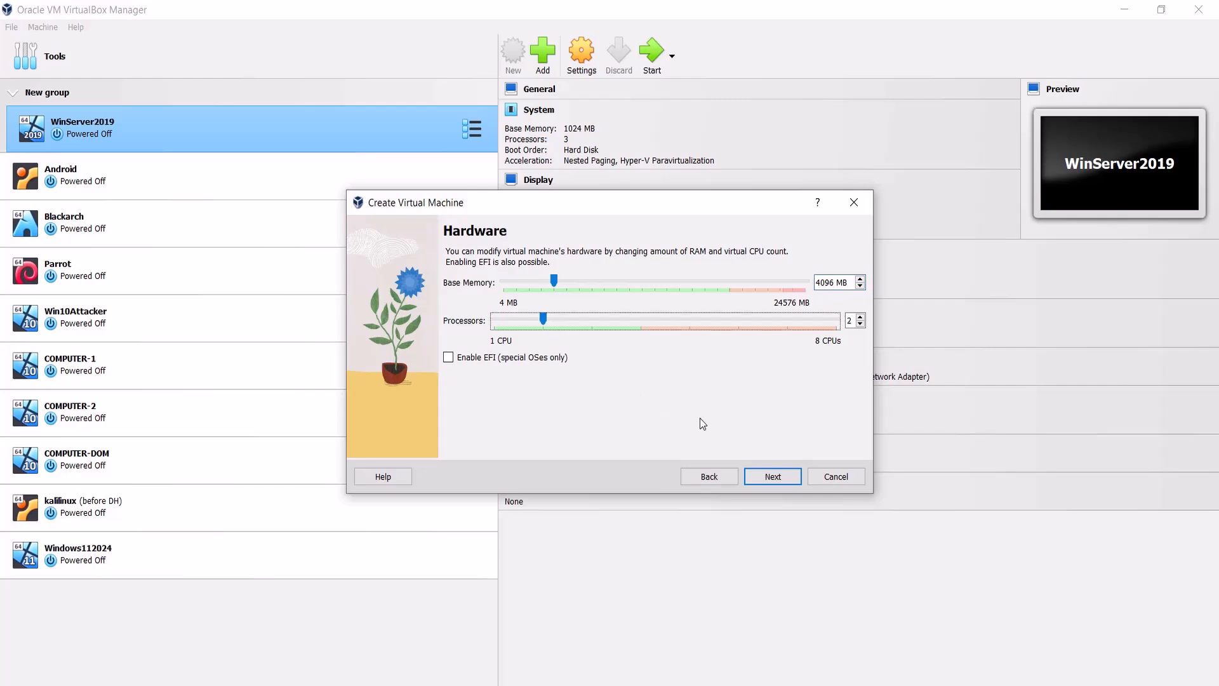
click(763, 480)
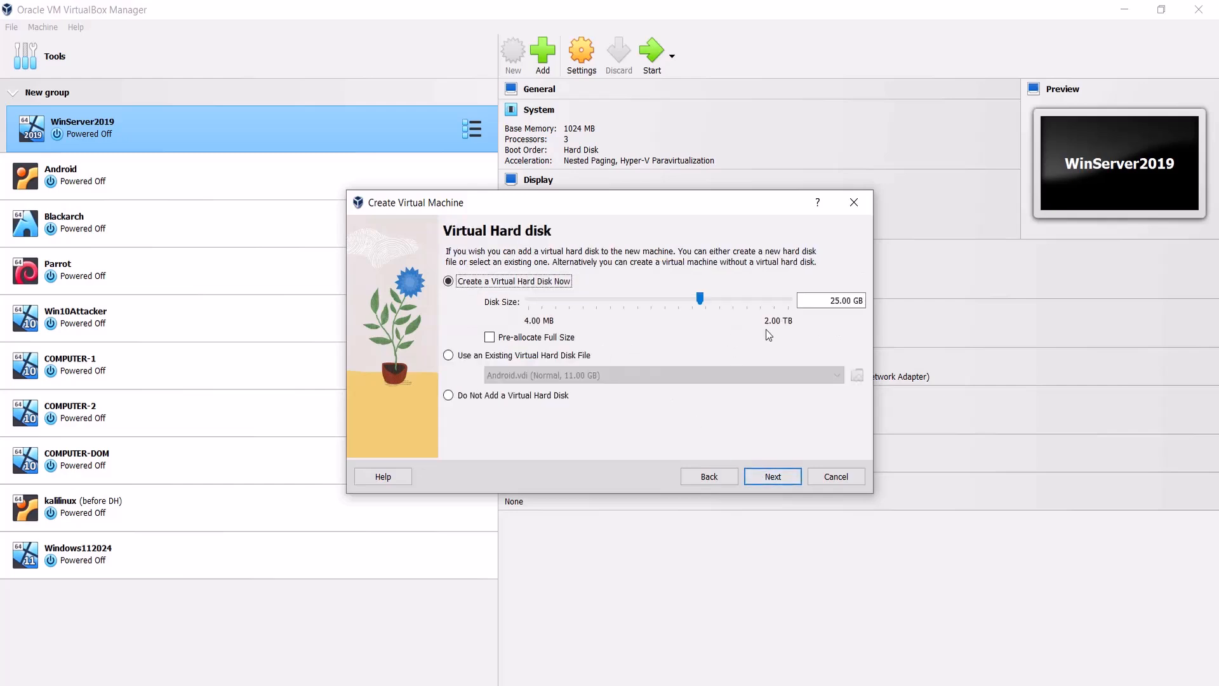
Step: Set the new virtual hard disk size to 45.00 GB and continue
click(829, 303)
click(831, 301)
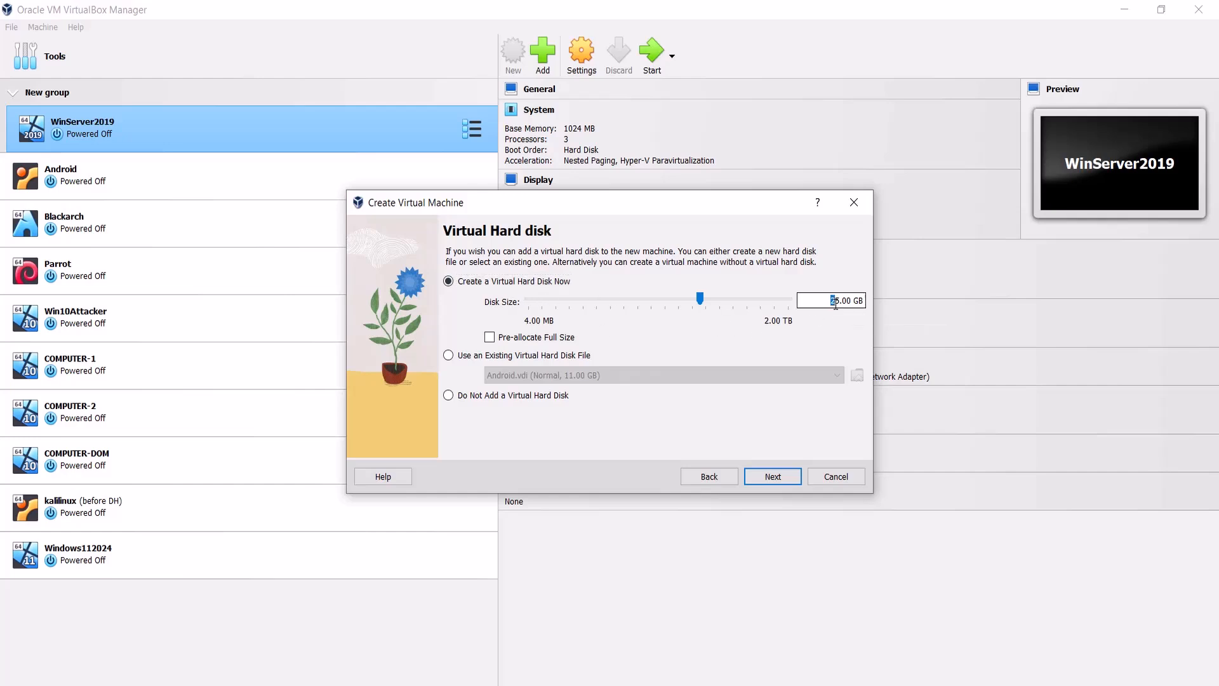
text(4)
click(772, 476)
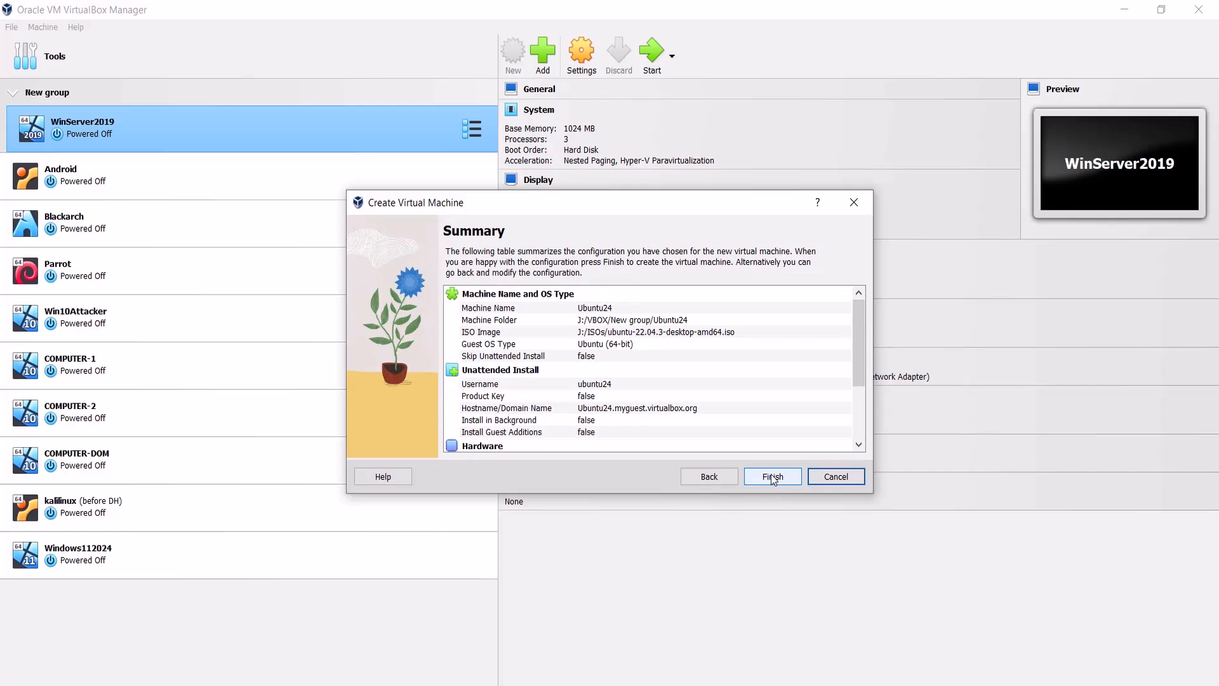
Step: Review the configuration summary and finish creating the virtual machine
scroll(724, 403, down, 3)
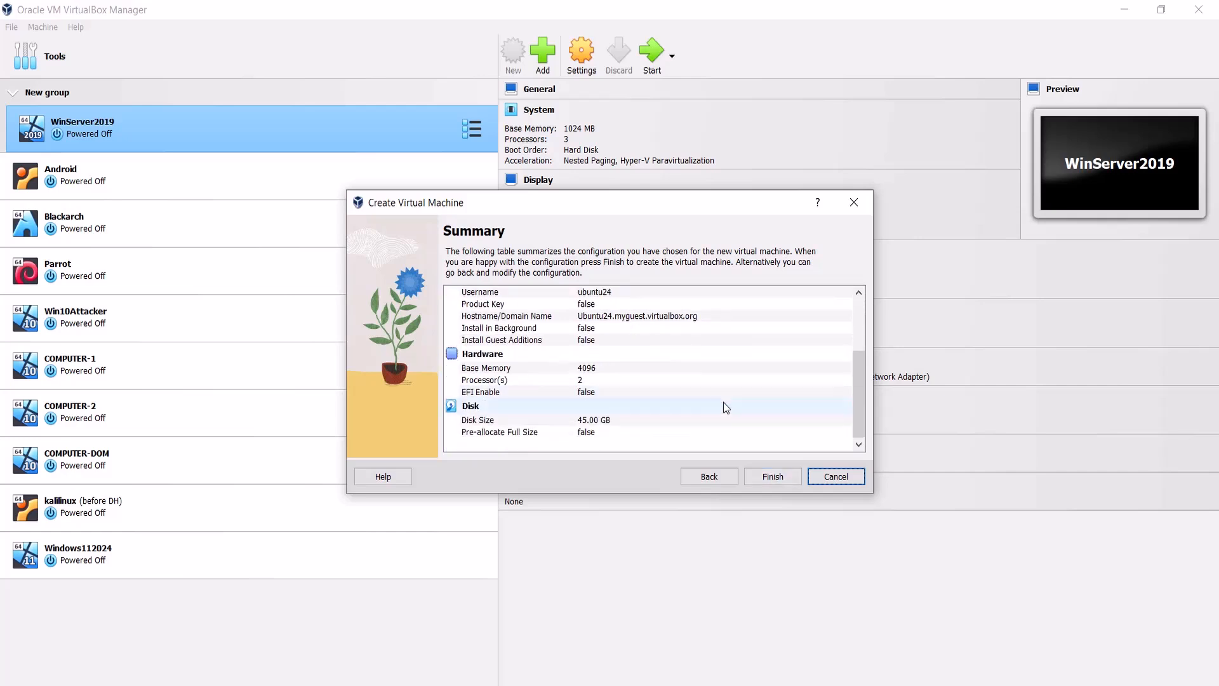
scroll(724, 403, up, 3)
scroll(729, 411, down, 3)
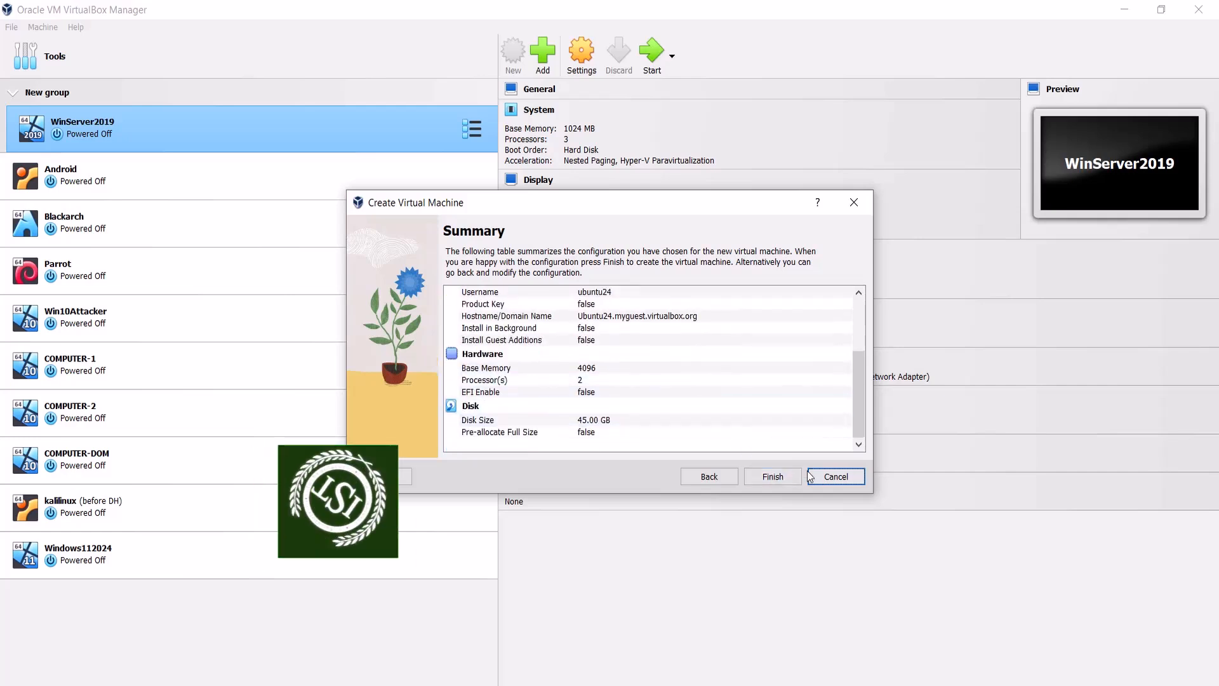
click(786, 480)
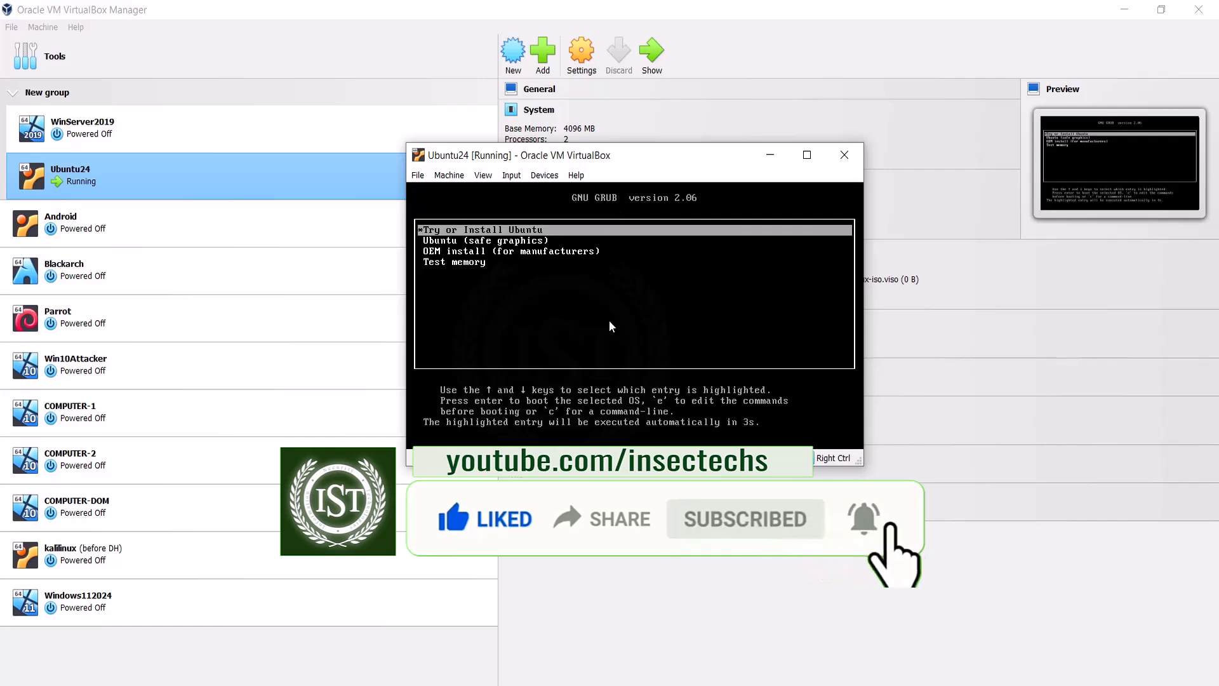
Step: Boot the virtual machine from the Try or Install Ubuntu entry in the GRUB menu
key(Down)
key(Down)
key(Down)
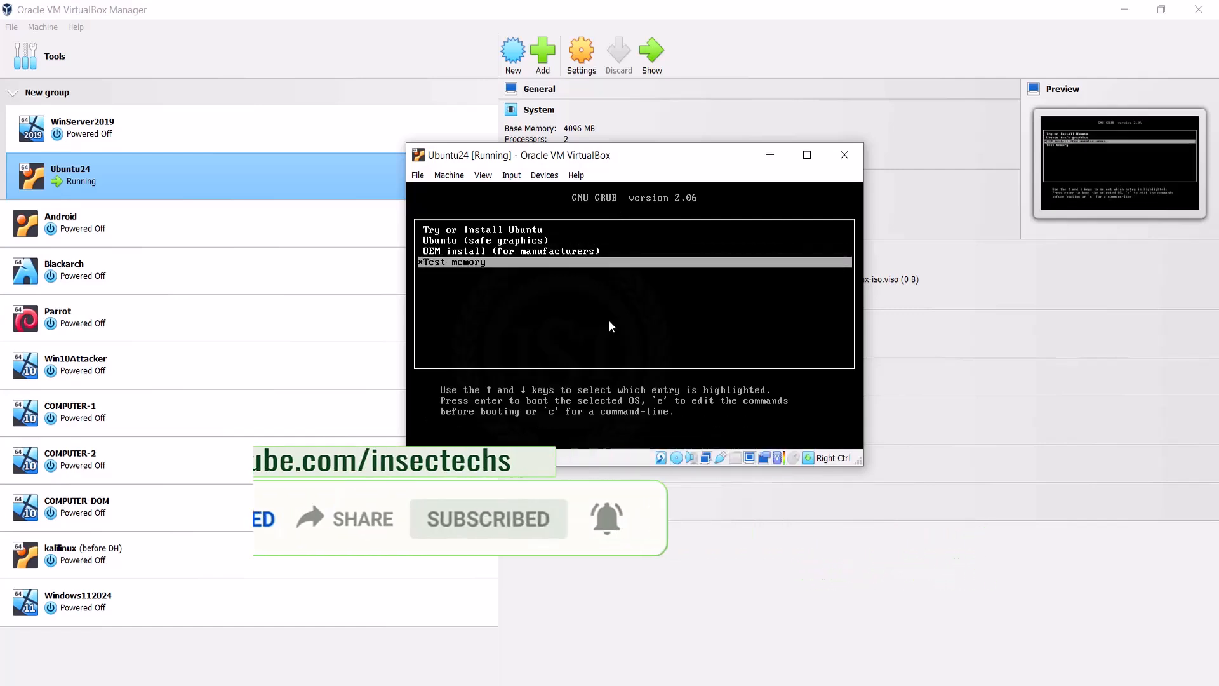
key(Up)
key(Up)
key(Up)
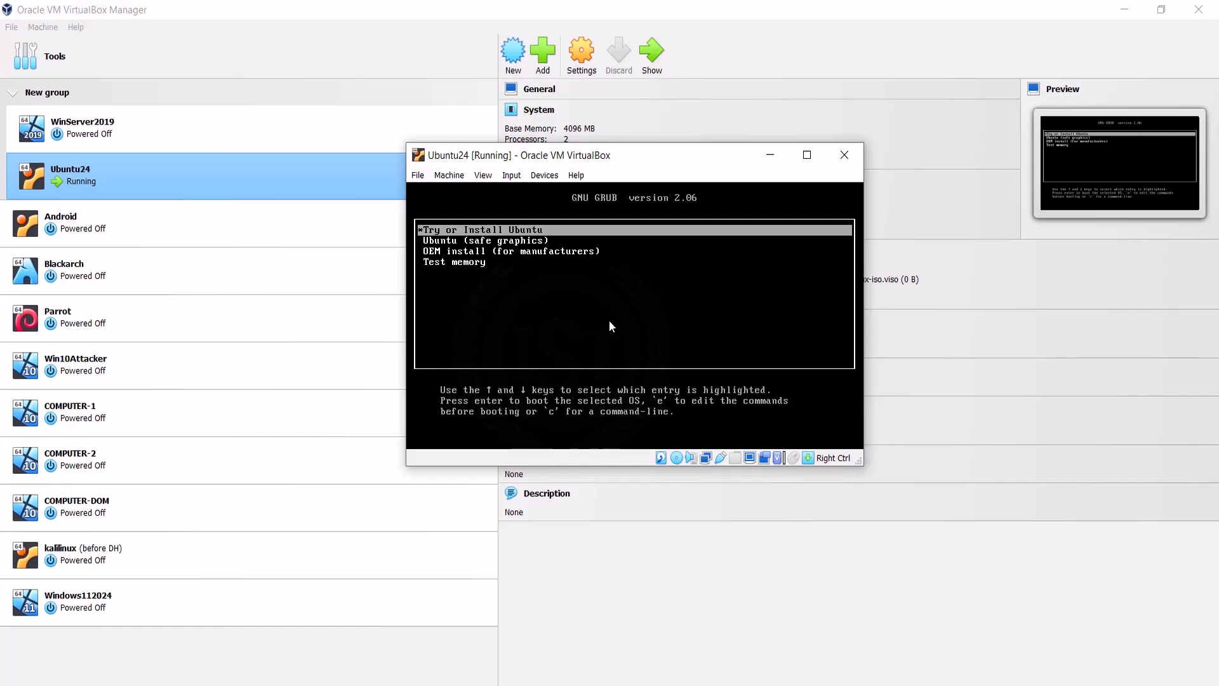
key(Down)
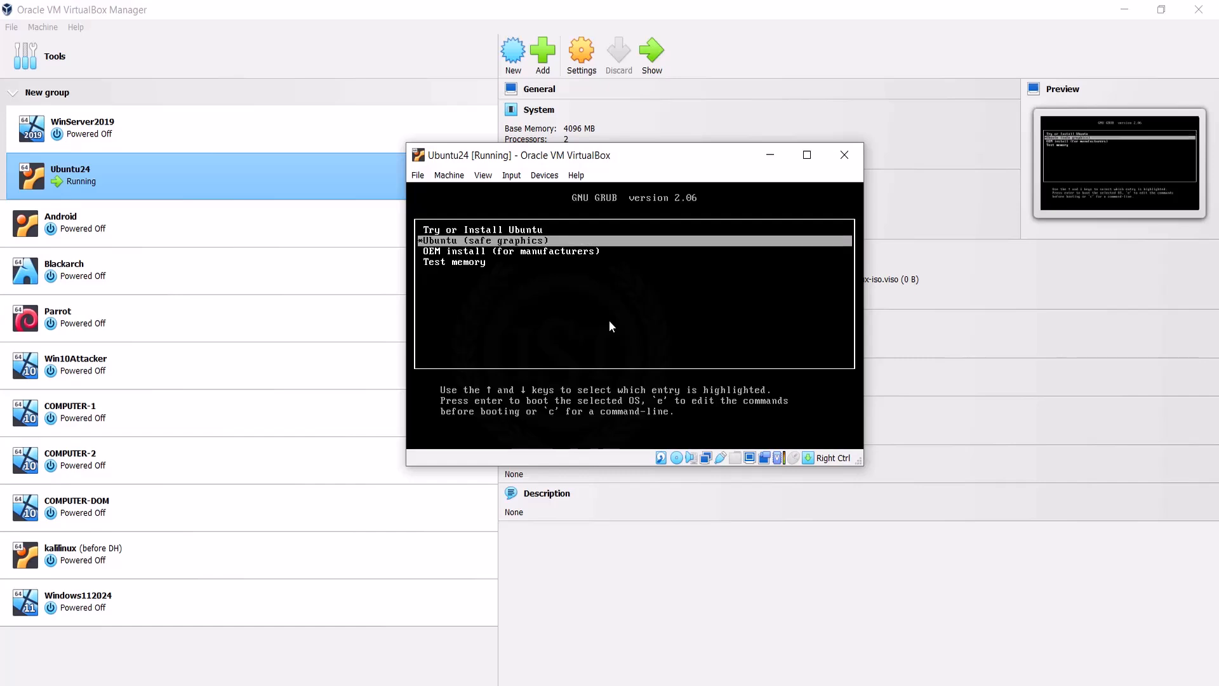
key(Down)
key(Down)
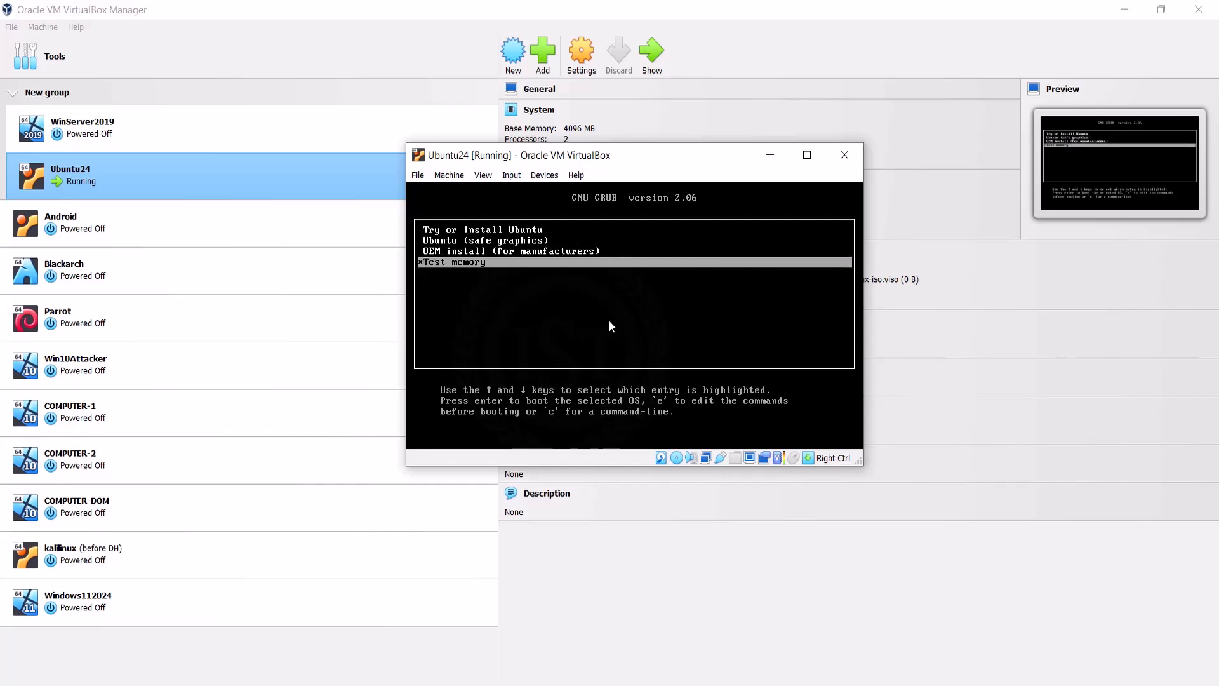
key(Up)
key(Up)
key(Up)
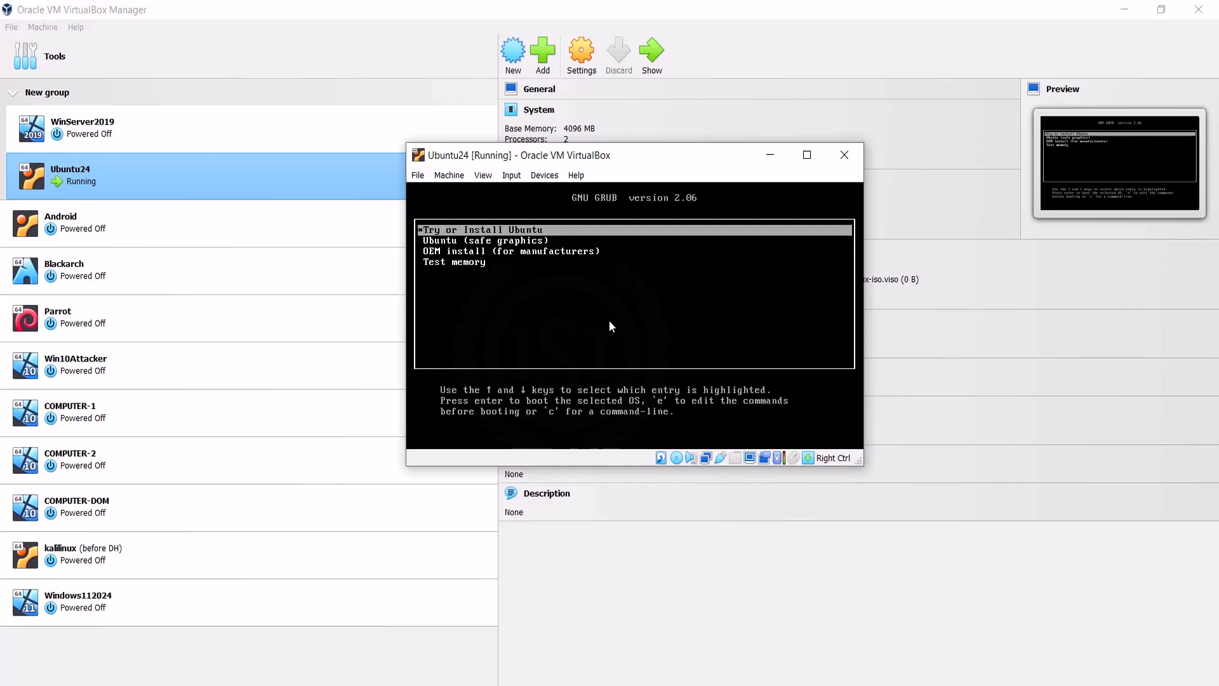
key(Return)
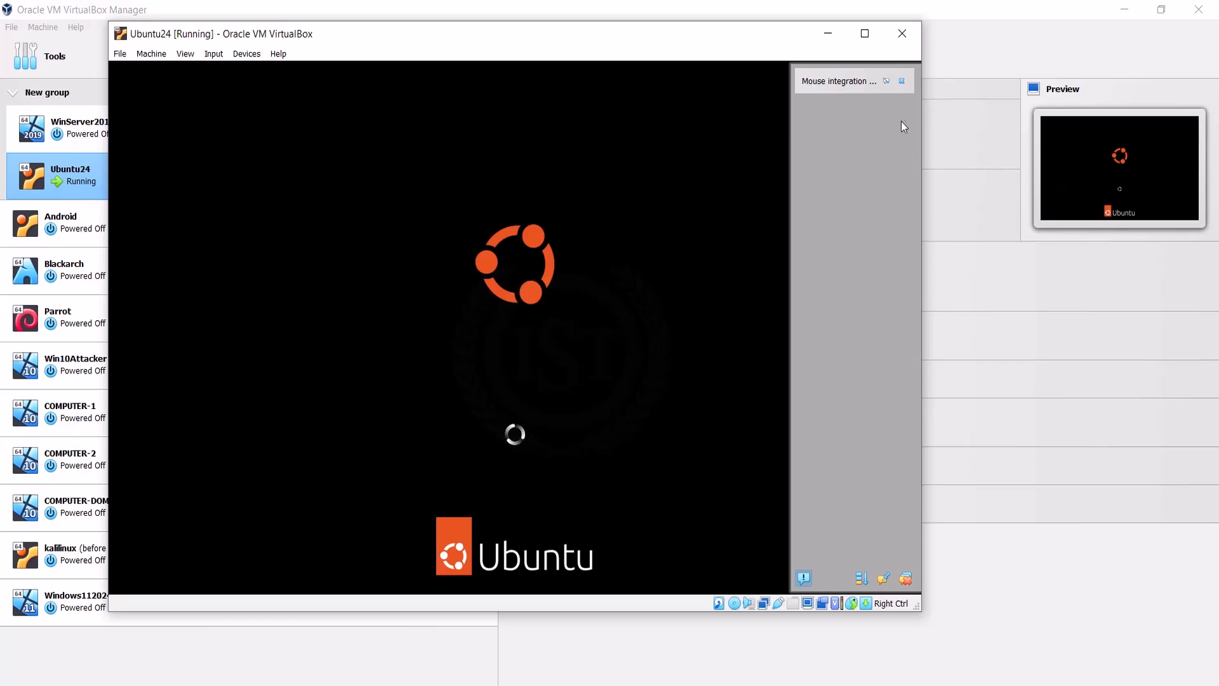
Step: Dismiss the mouse integration notice and log in to the ubuntu24 account with its password
click(902, 82)
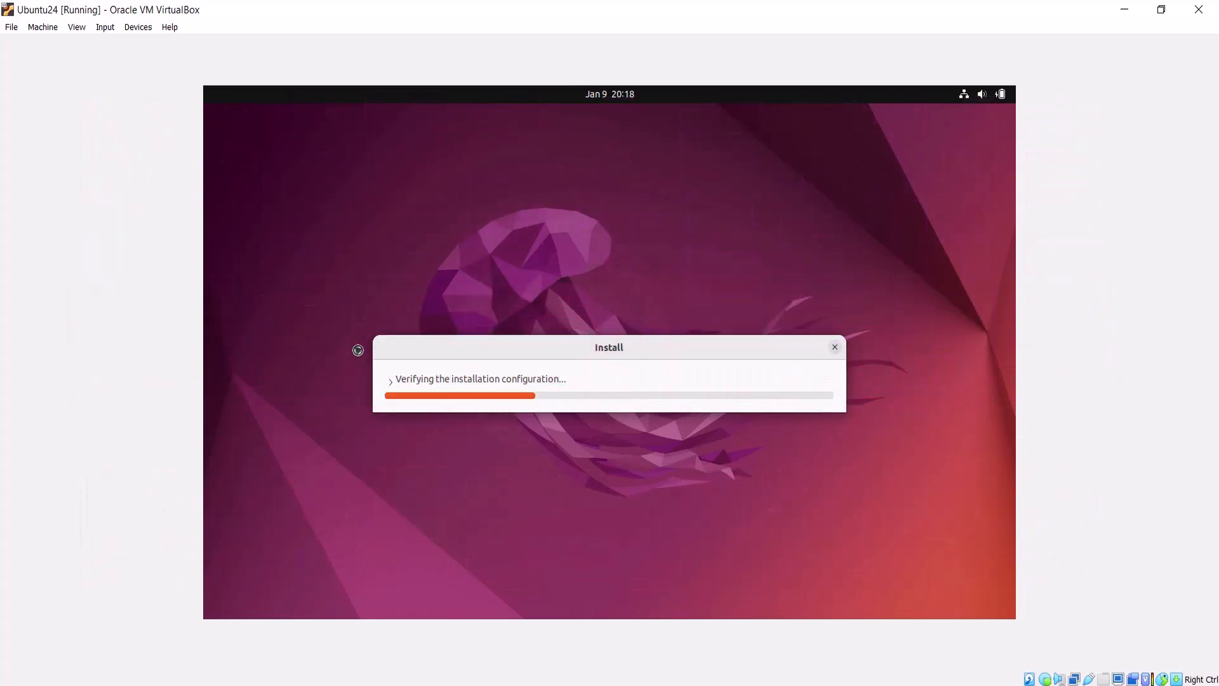
drag(440, 351, 449, 202)
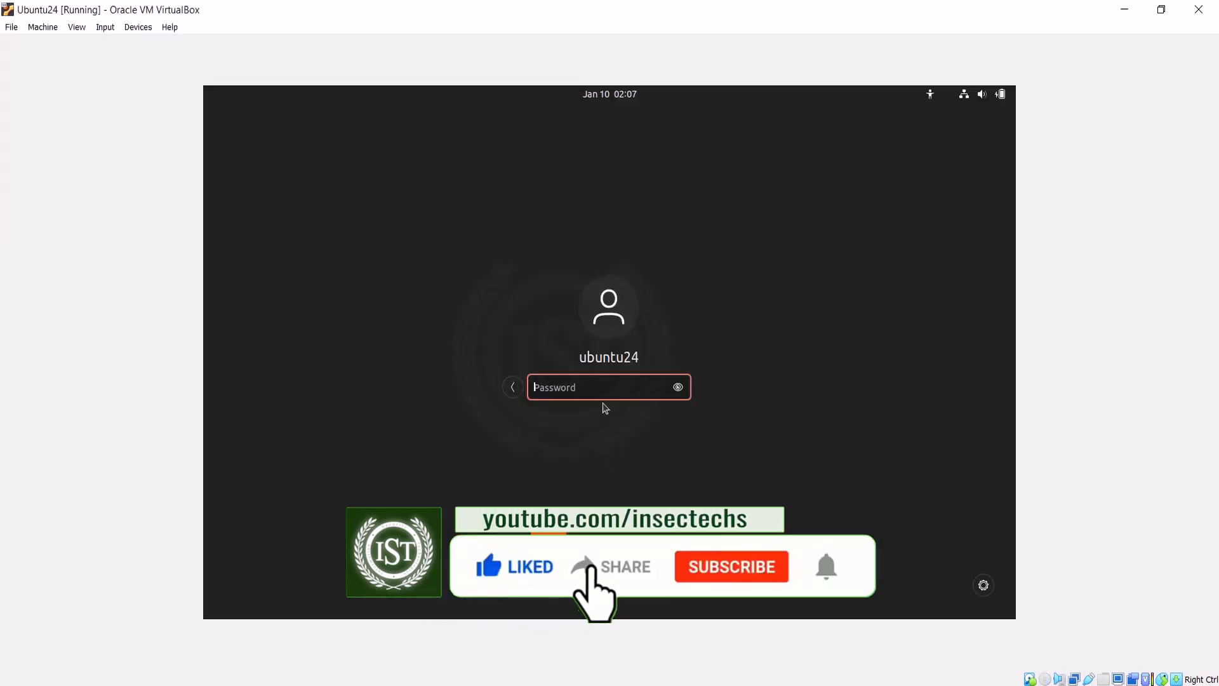
text(ubuntu24)
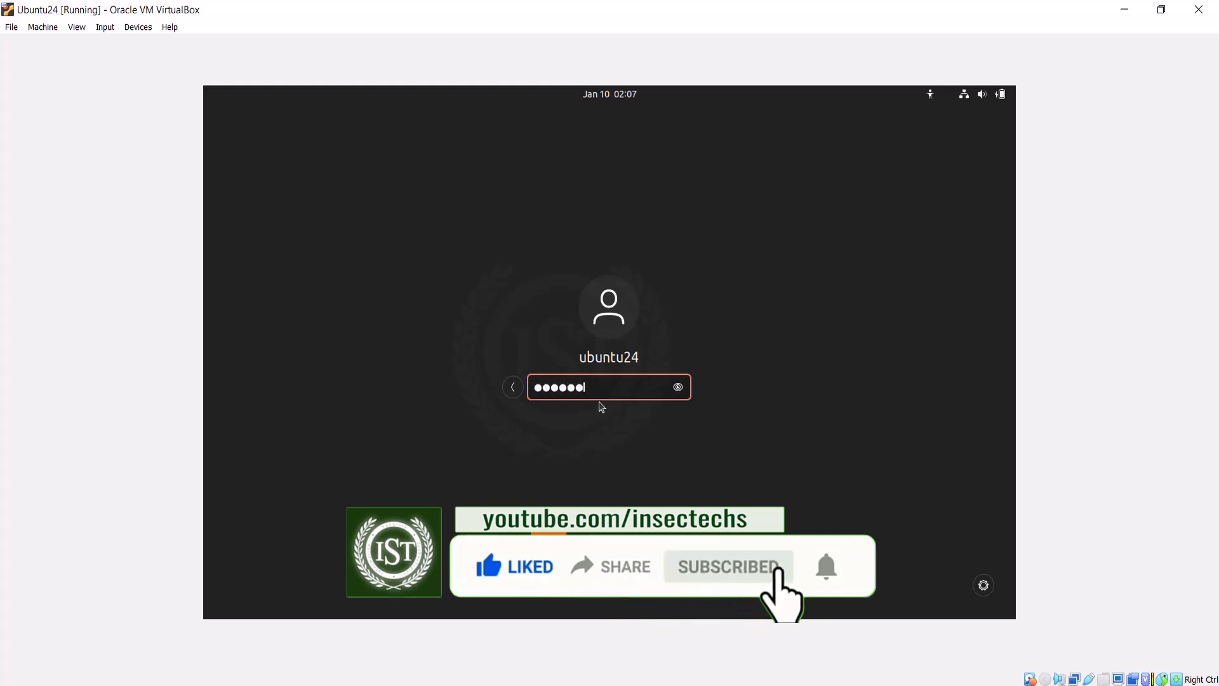
key(Return)
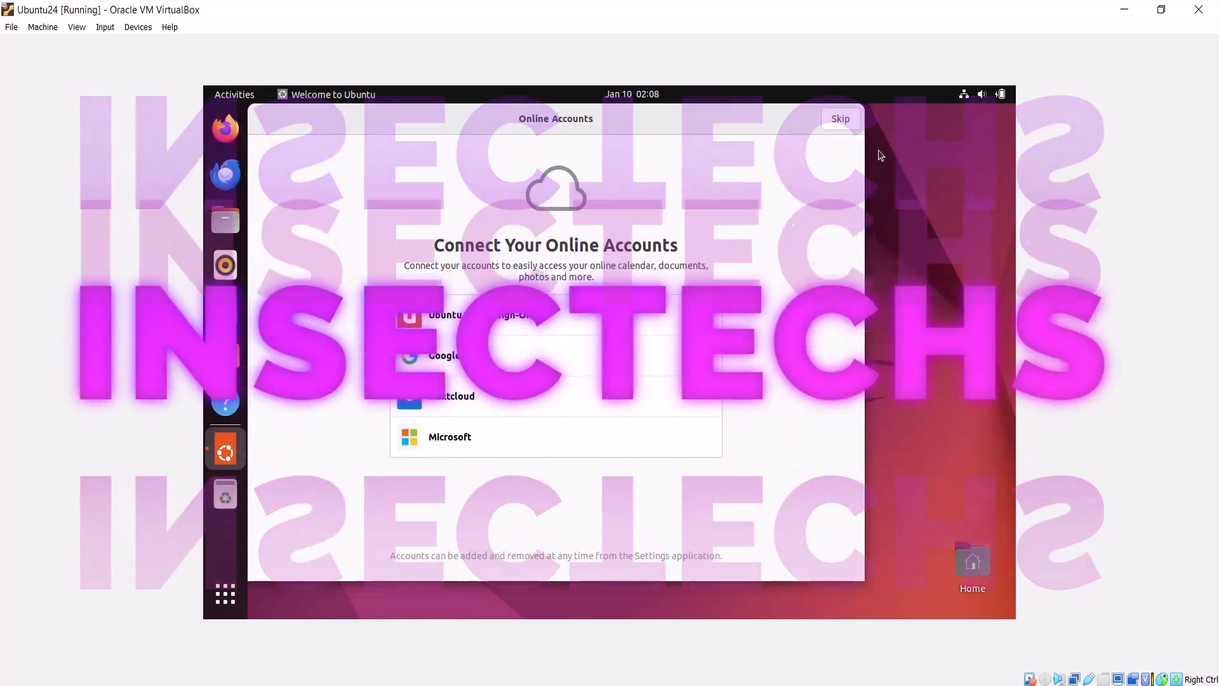
Step: Finish the welcome wizard, skipping online accounts and Ubuntu Pro and keeping the default reporting choice
click(839, 120)
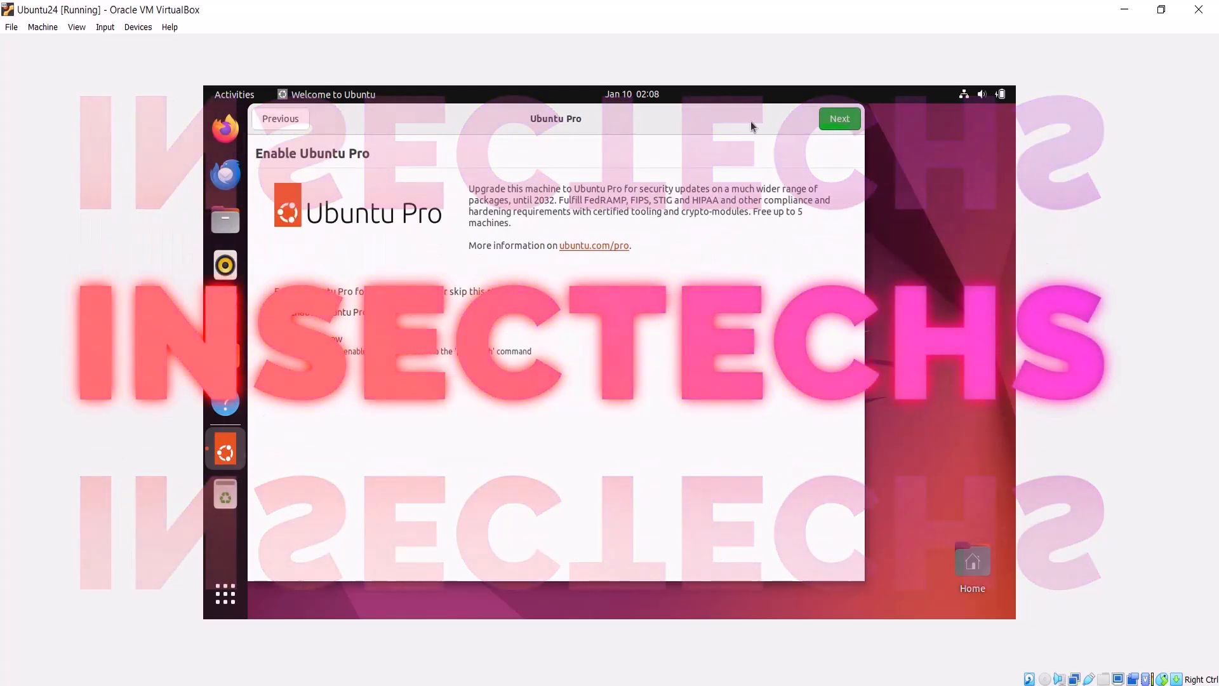
click(860, 121)
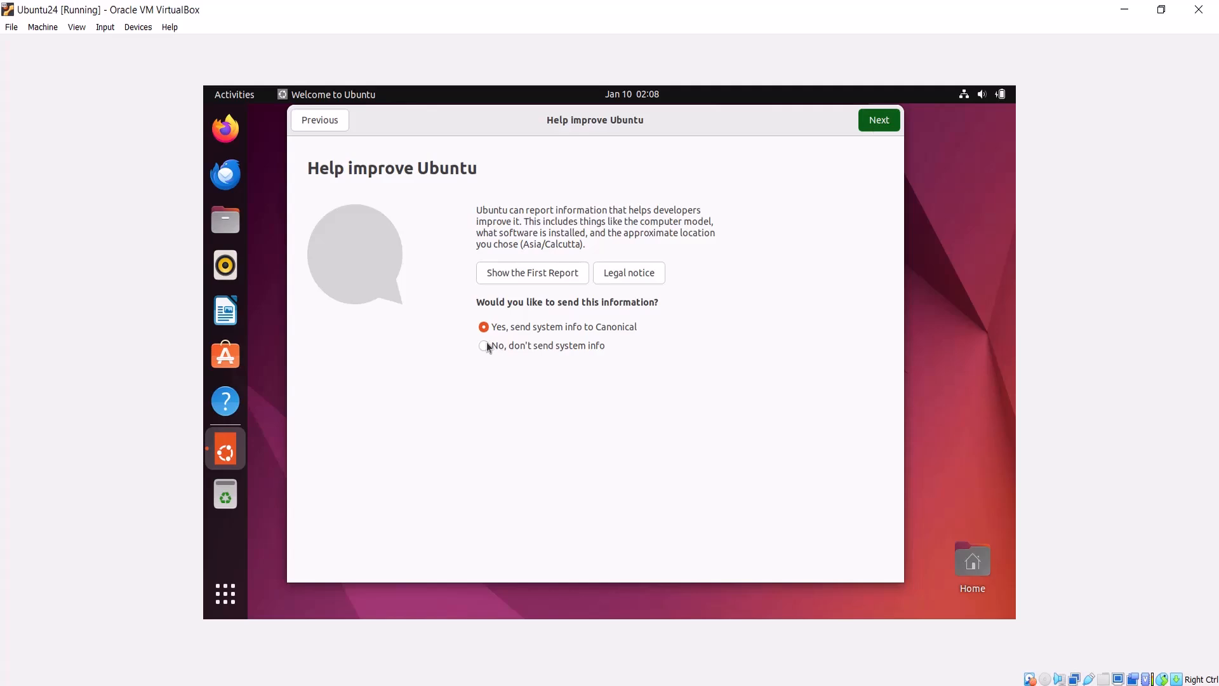
key(Return)
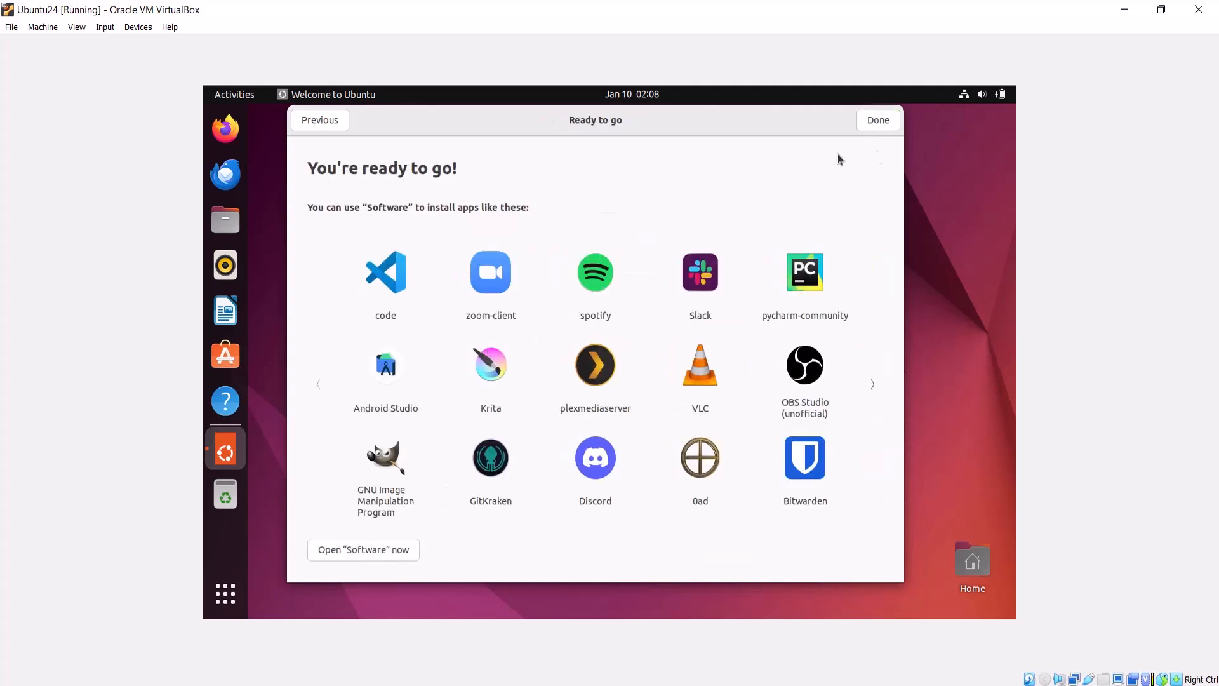
click(882, 127)
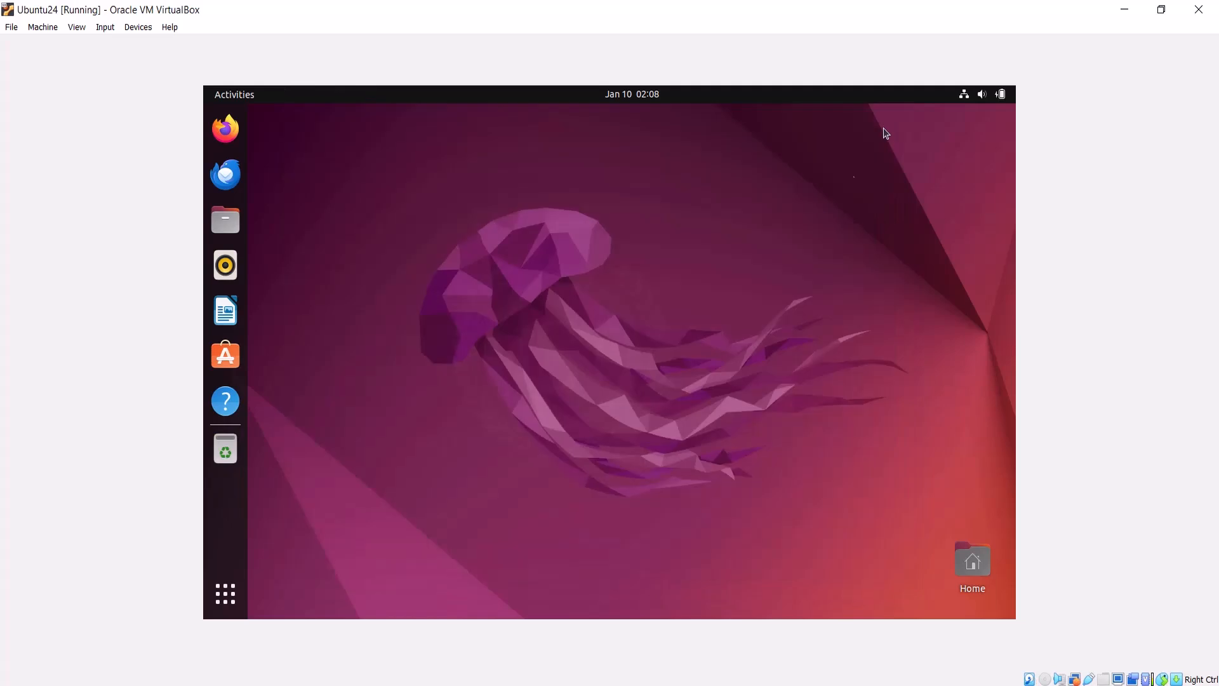
Step: Insert the Guest Additions CD image into the virtual machine
right_click(418, 301)
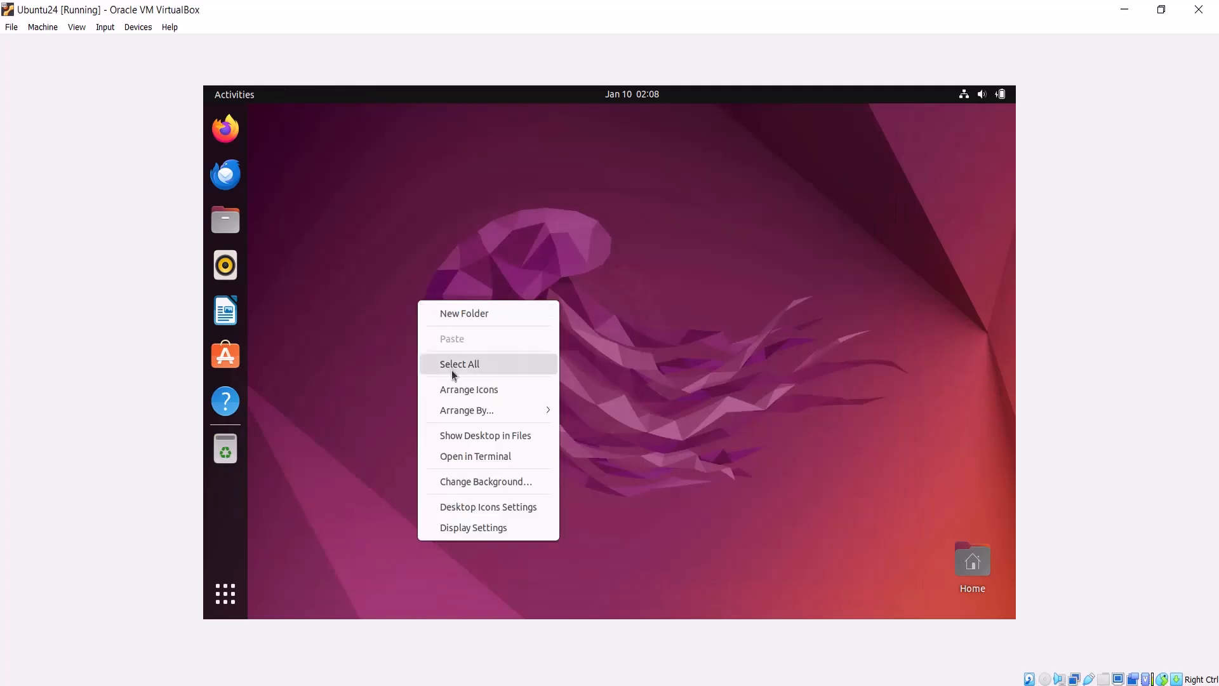
click(351, 408)
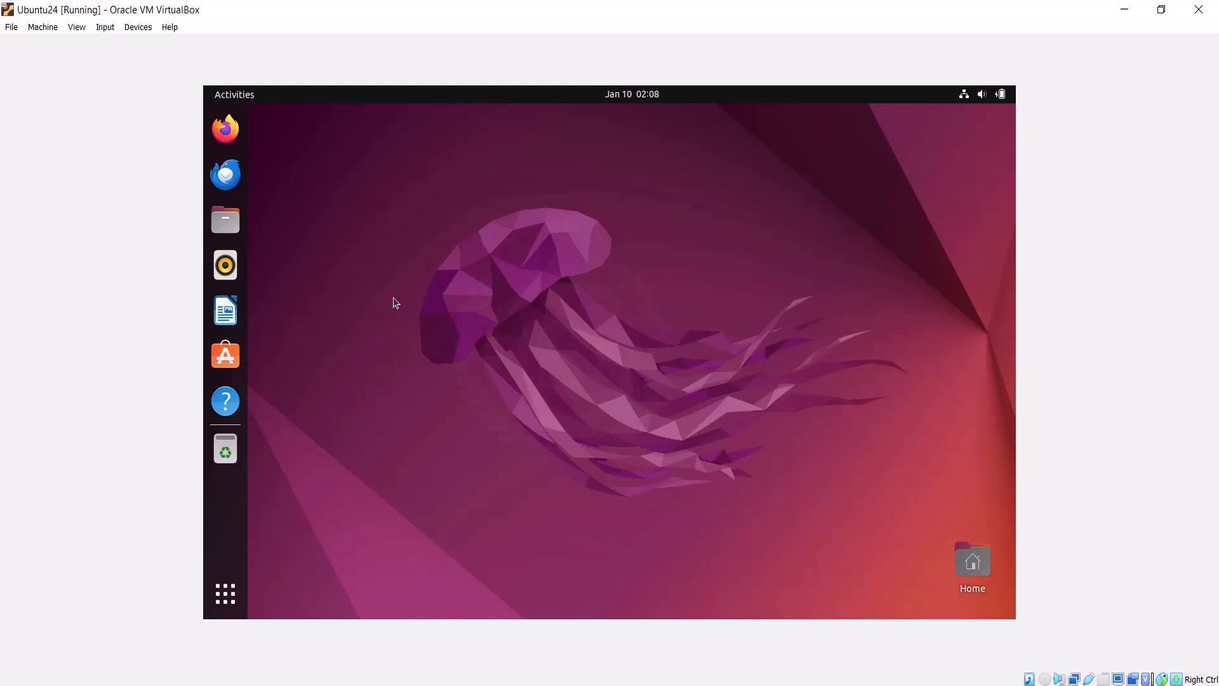
click(135, 27)
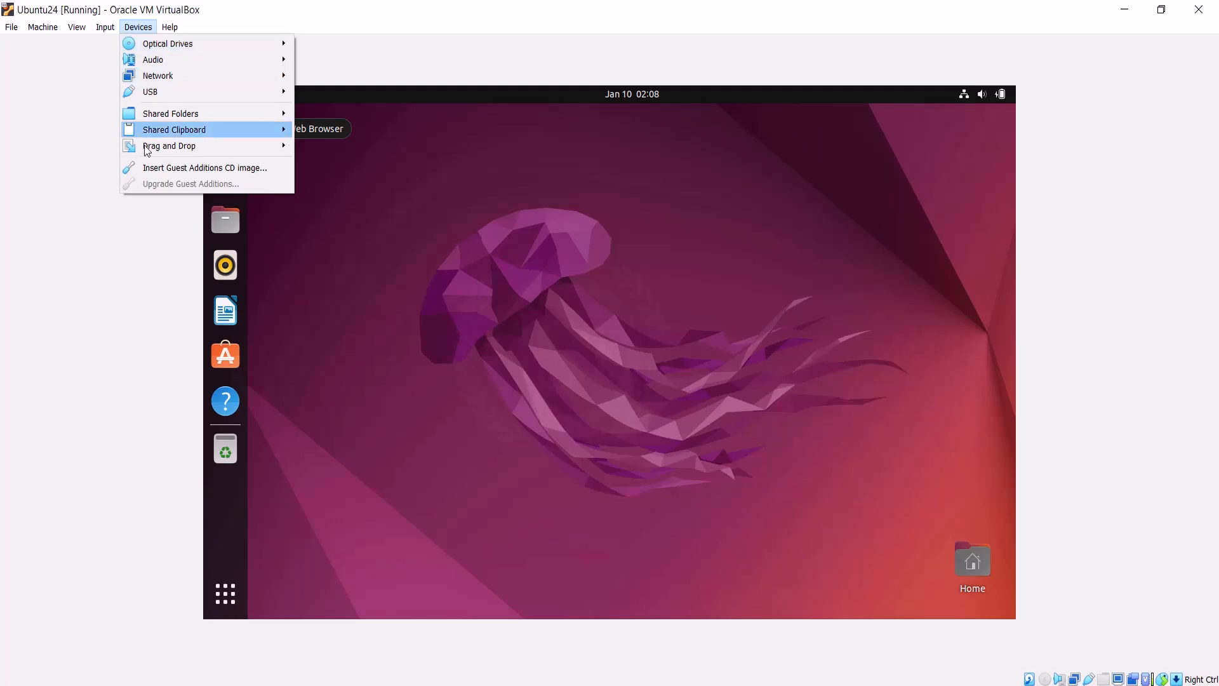
click(198, 166)
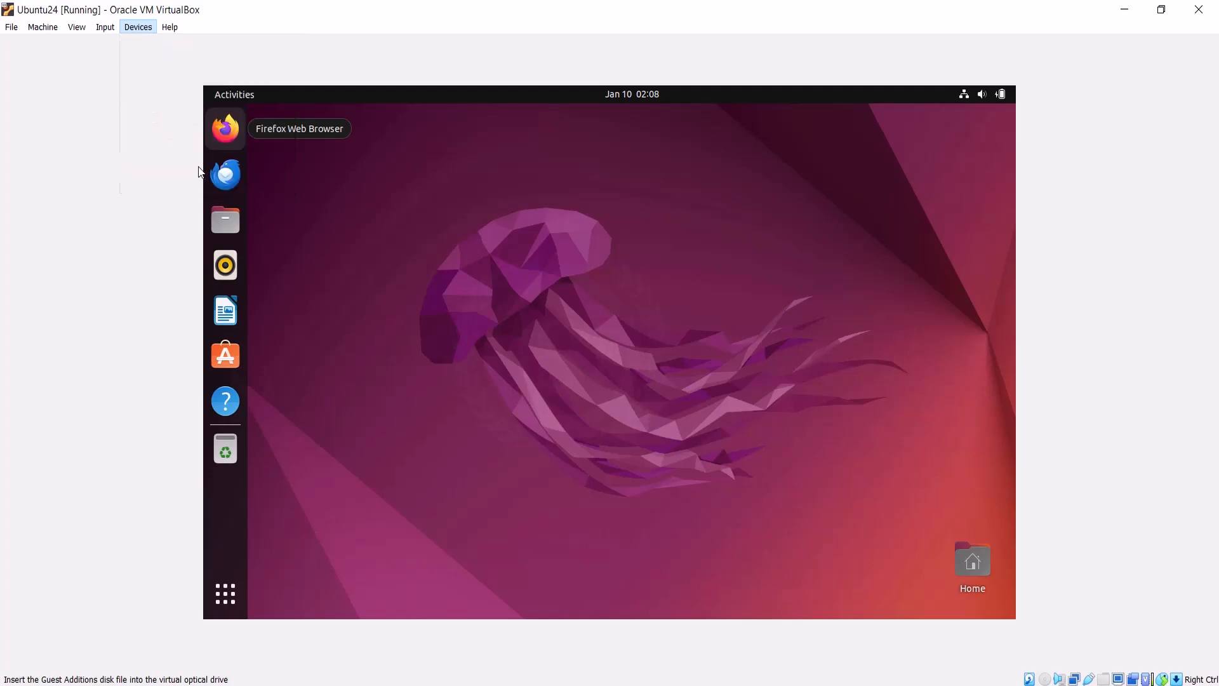
Step: Open the VBox_GAs_7.0.4 disc in Files and copy VBoxLinuxAdditions.run
click(236, 222)
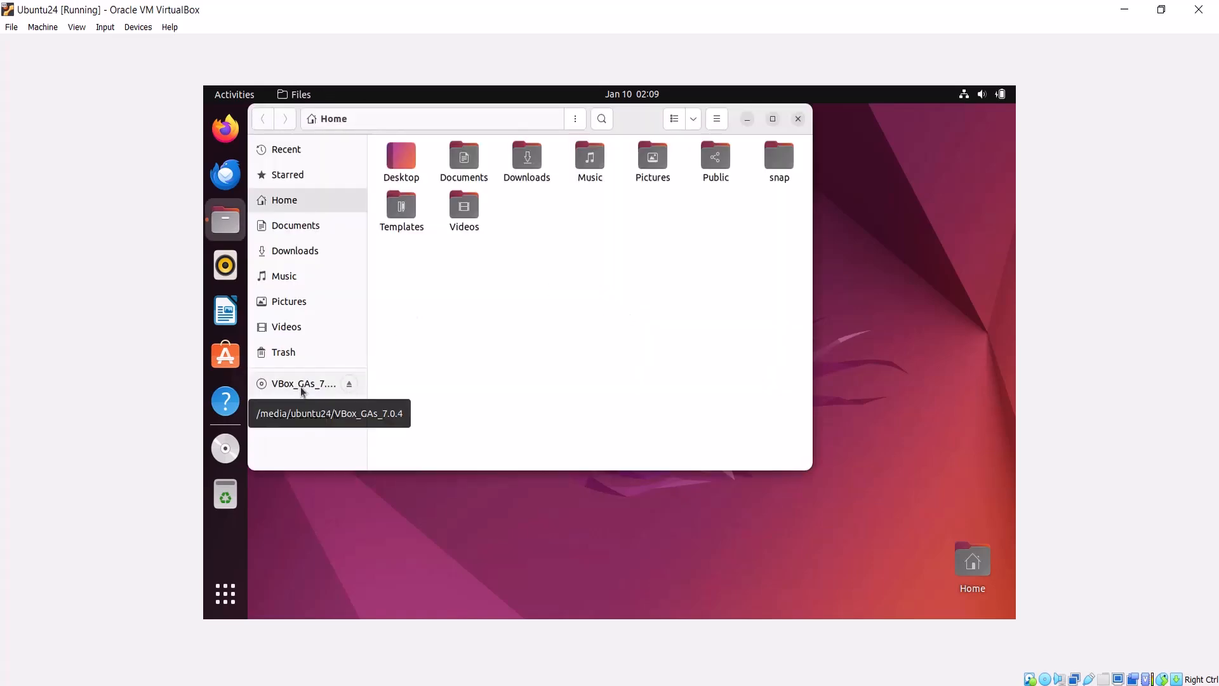
click(301, 384)
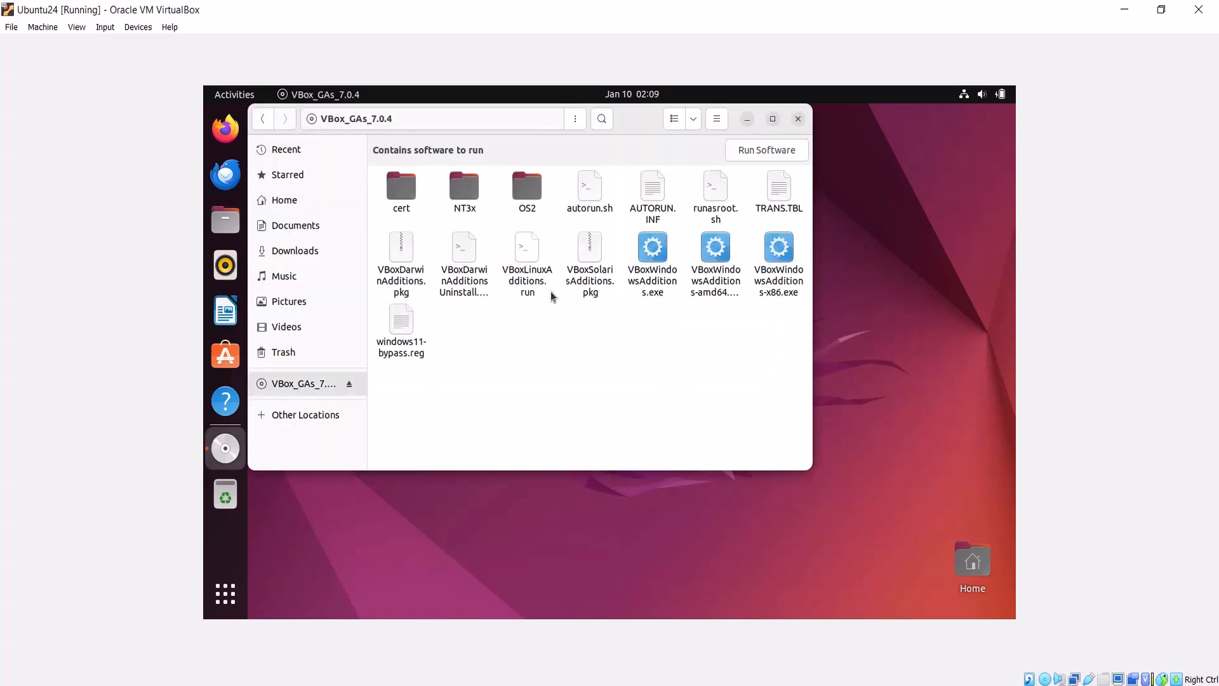
click(526, 251)
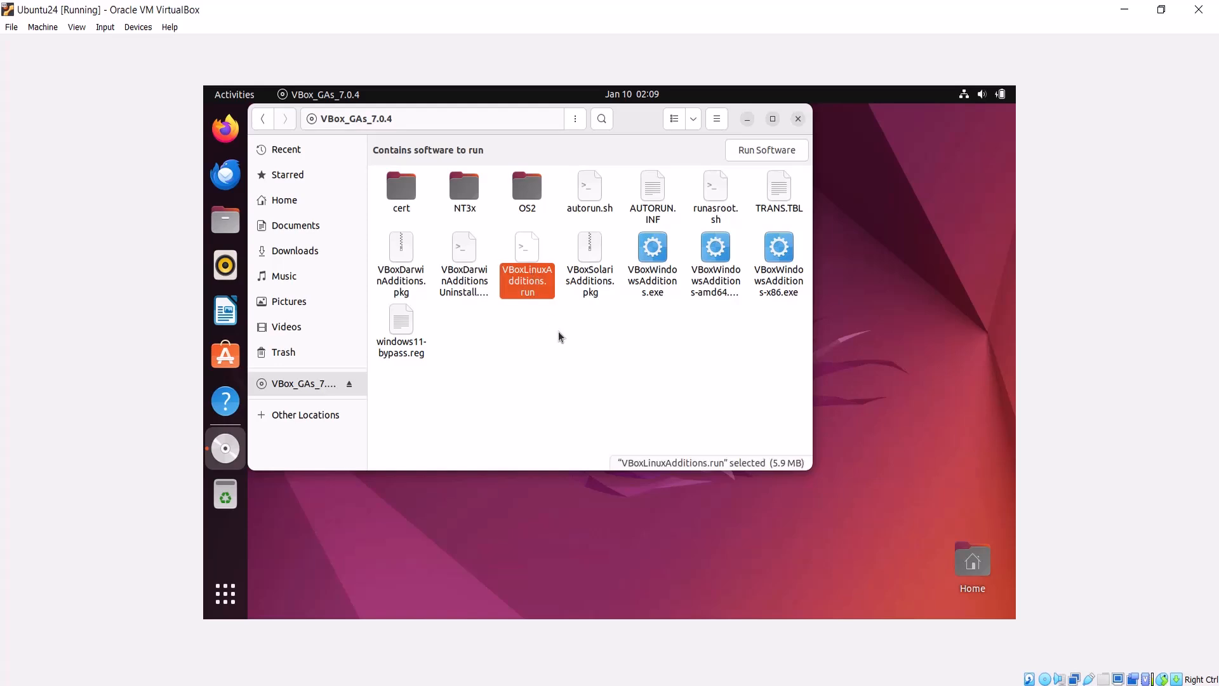
right_click(522, 287)
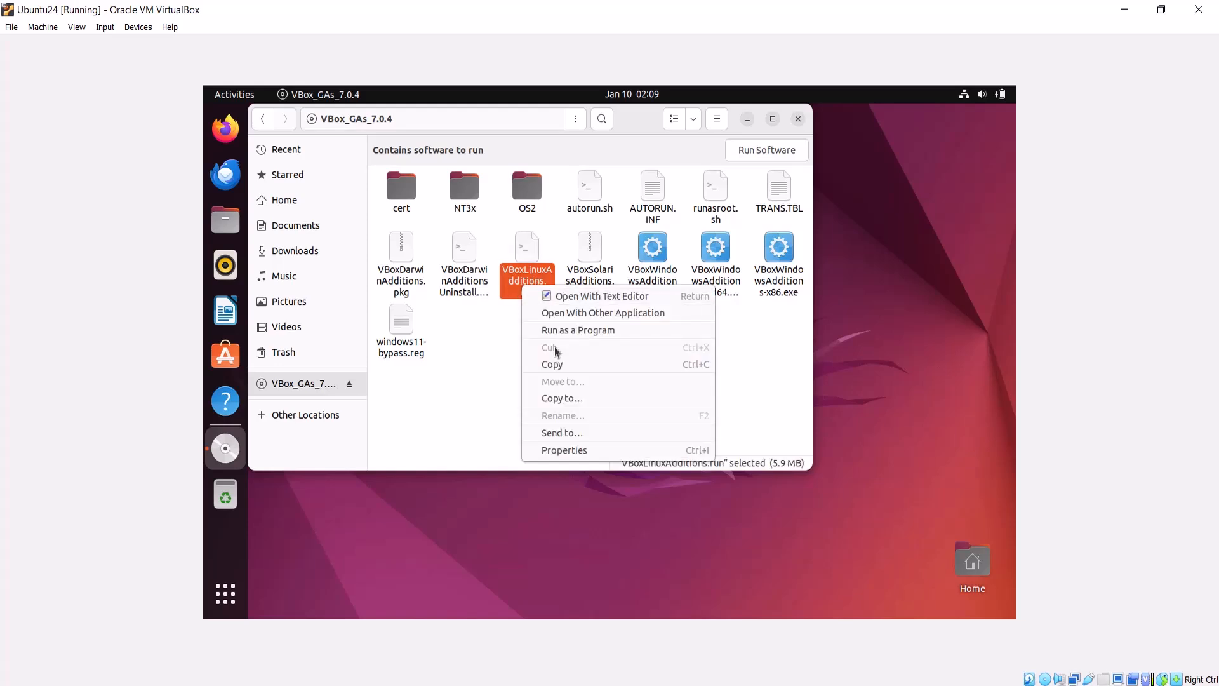
click(553, 363)
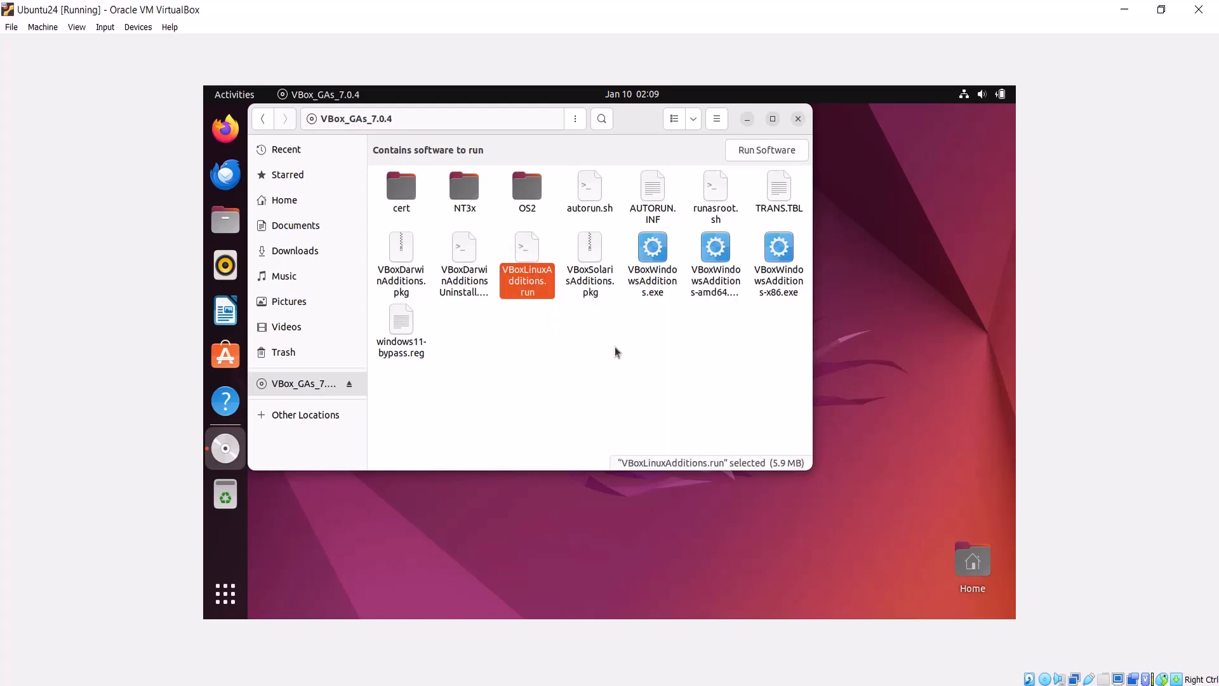
Step: Minimize Files and paste VBoxLinuxAdditions.run onto the desktop
click(753, 120)
right_click(569, 251)
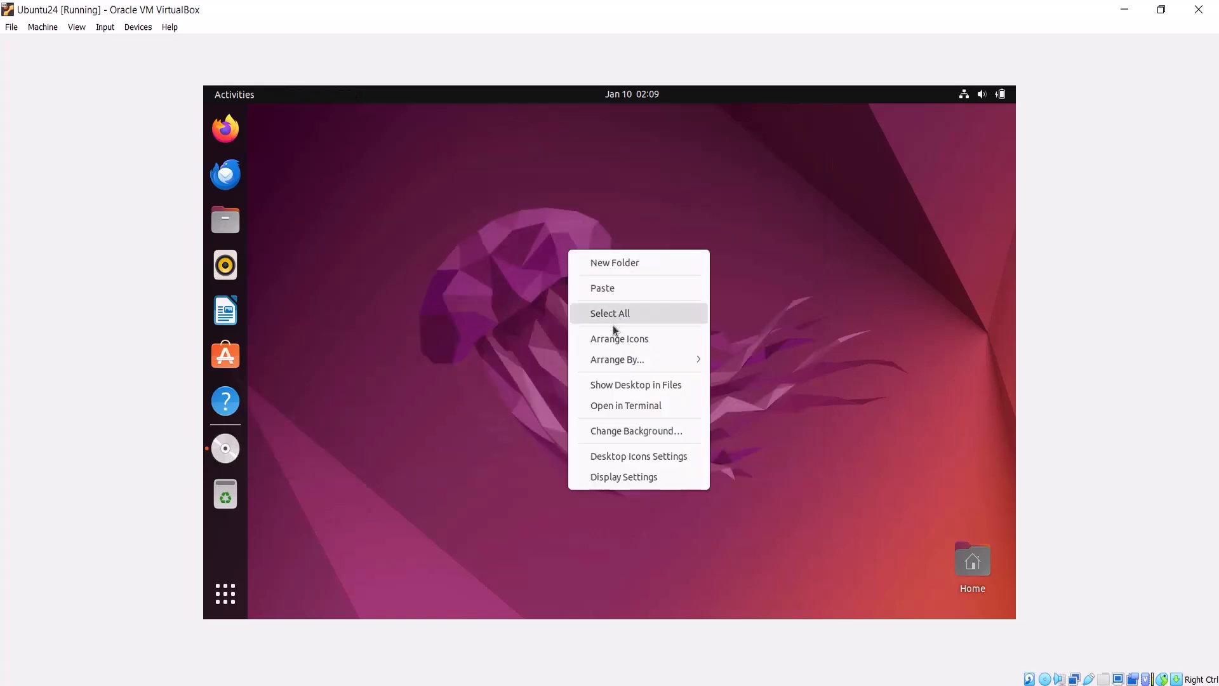
click(608, 295)
click(956, 478)
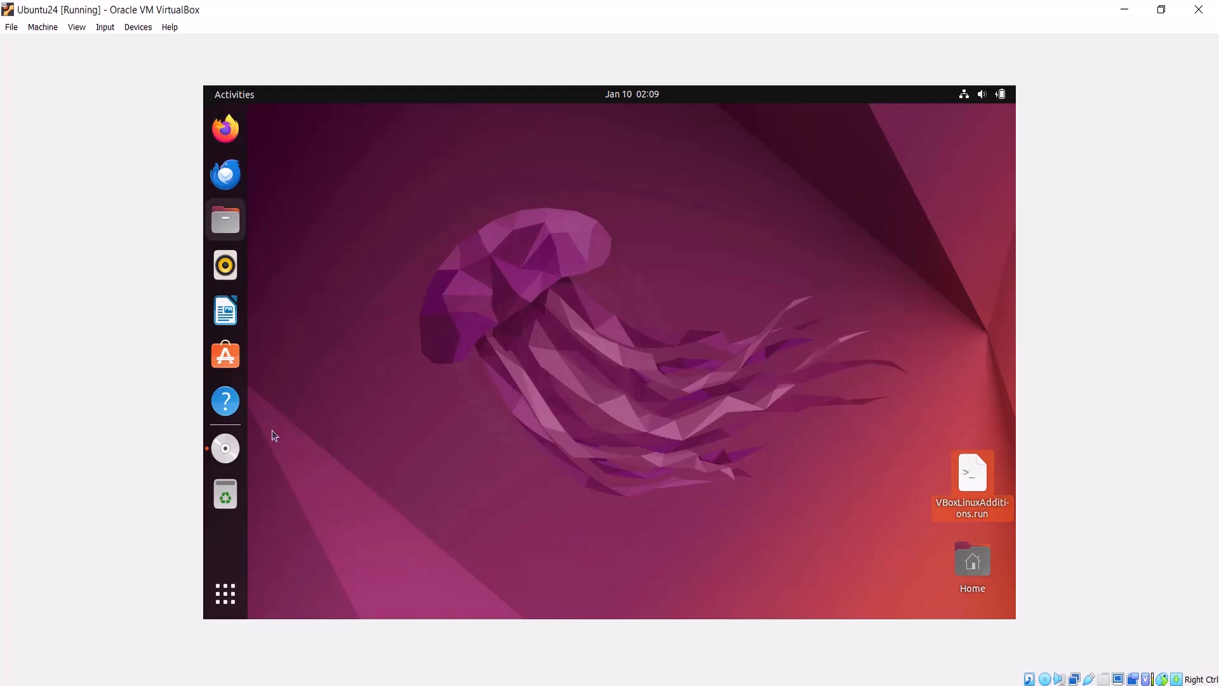
Step: Open a Terminal, list the home folder and change into the Desktop directory
click(224, 593)
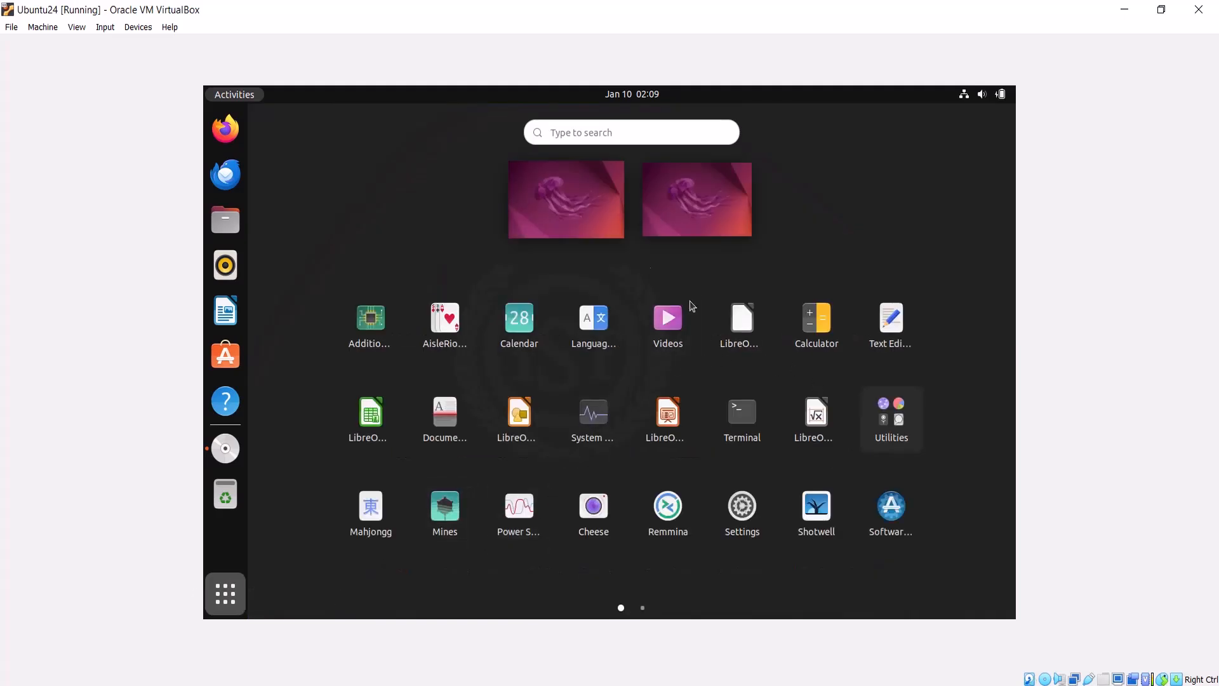
click(740, 419)
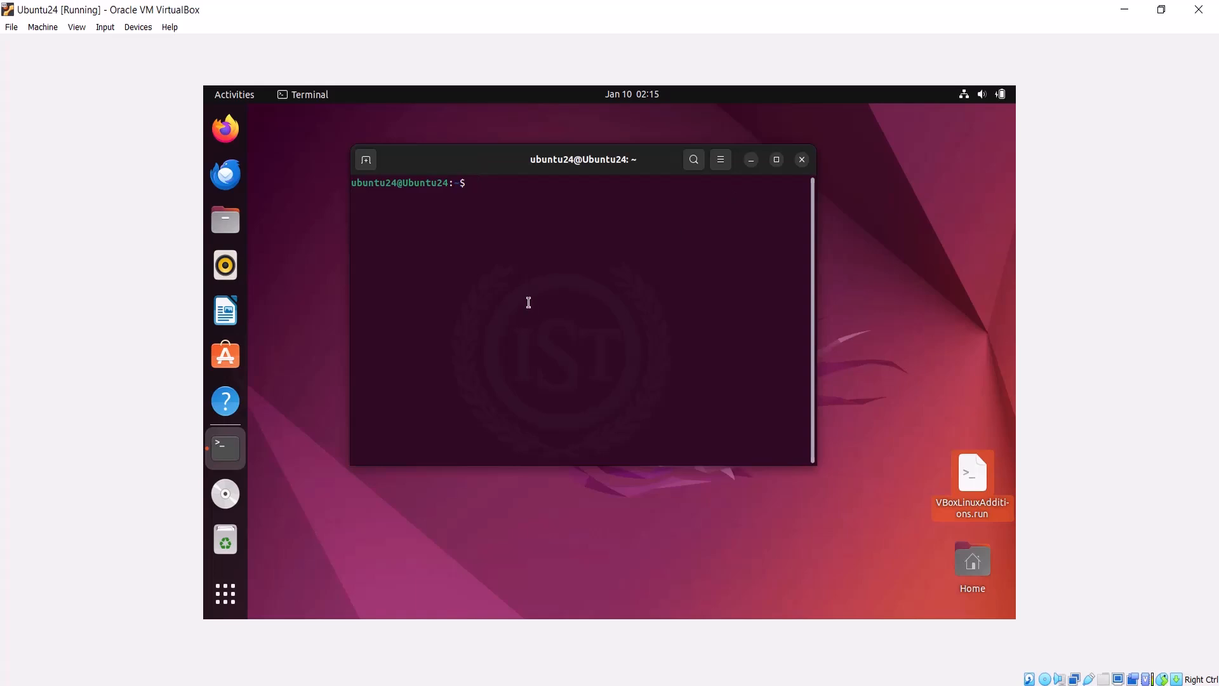
text(ls)
key(Return)
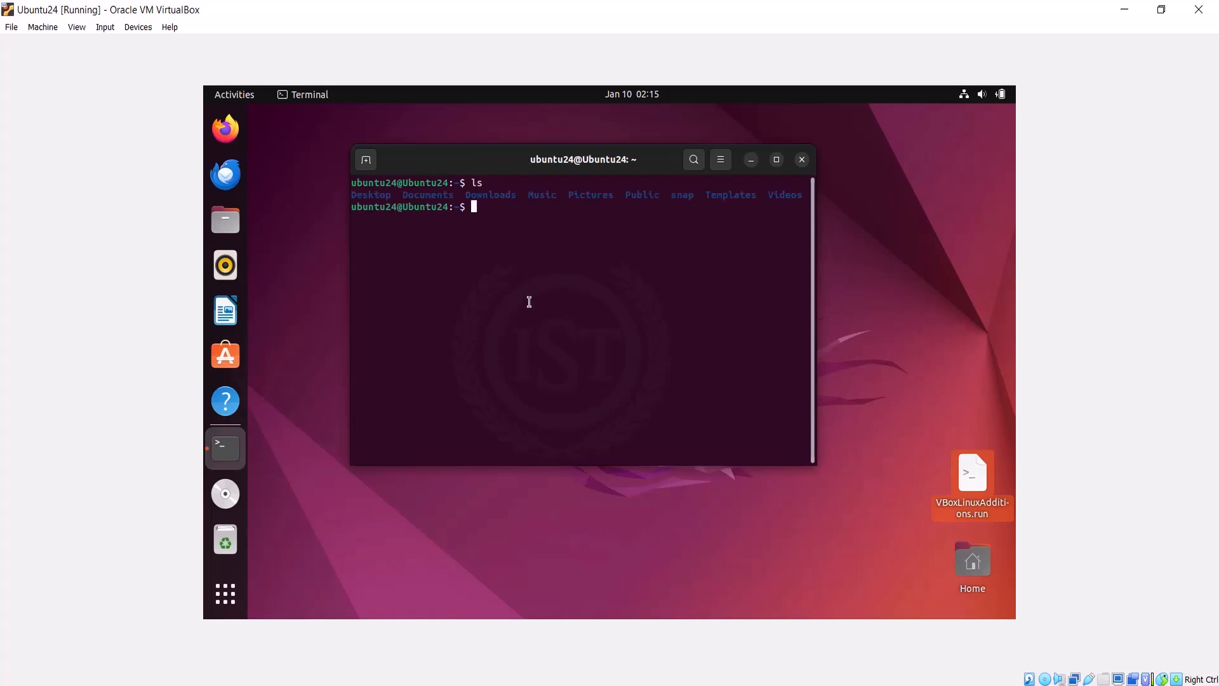
text(cd Des)
key(Tab)
key(Return)
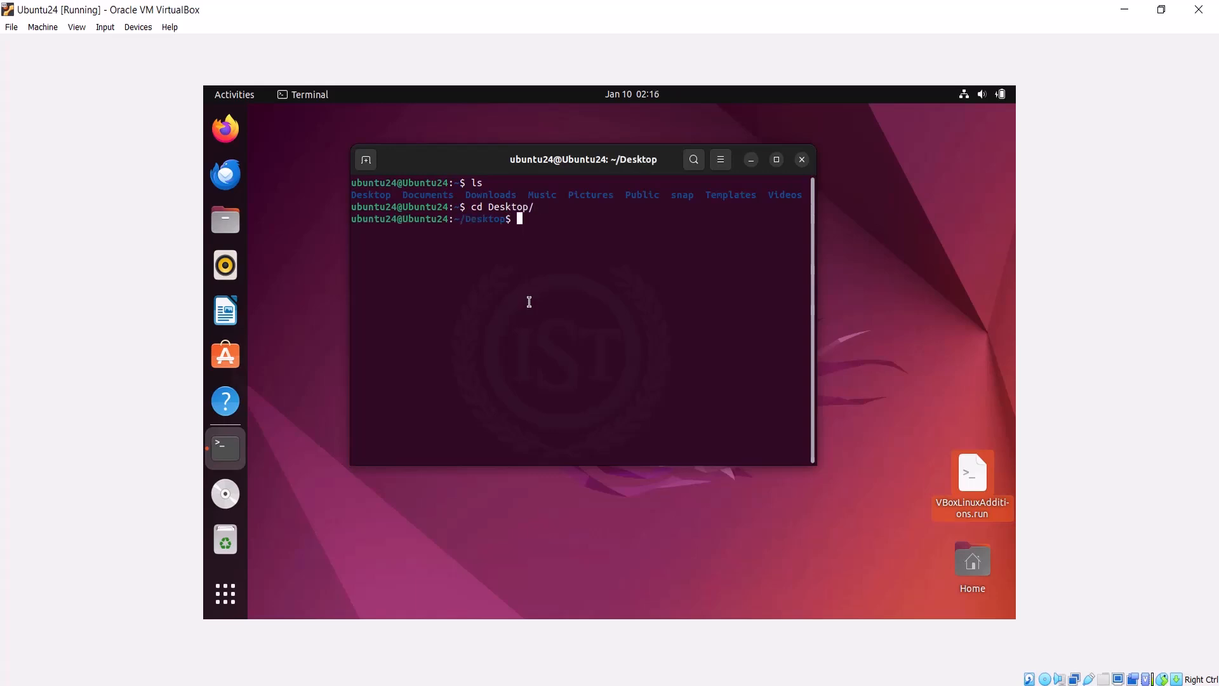
Step: Switch to the root user with su, entering the root password, and list the Desktop contents
text(ls)
key(Return)
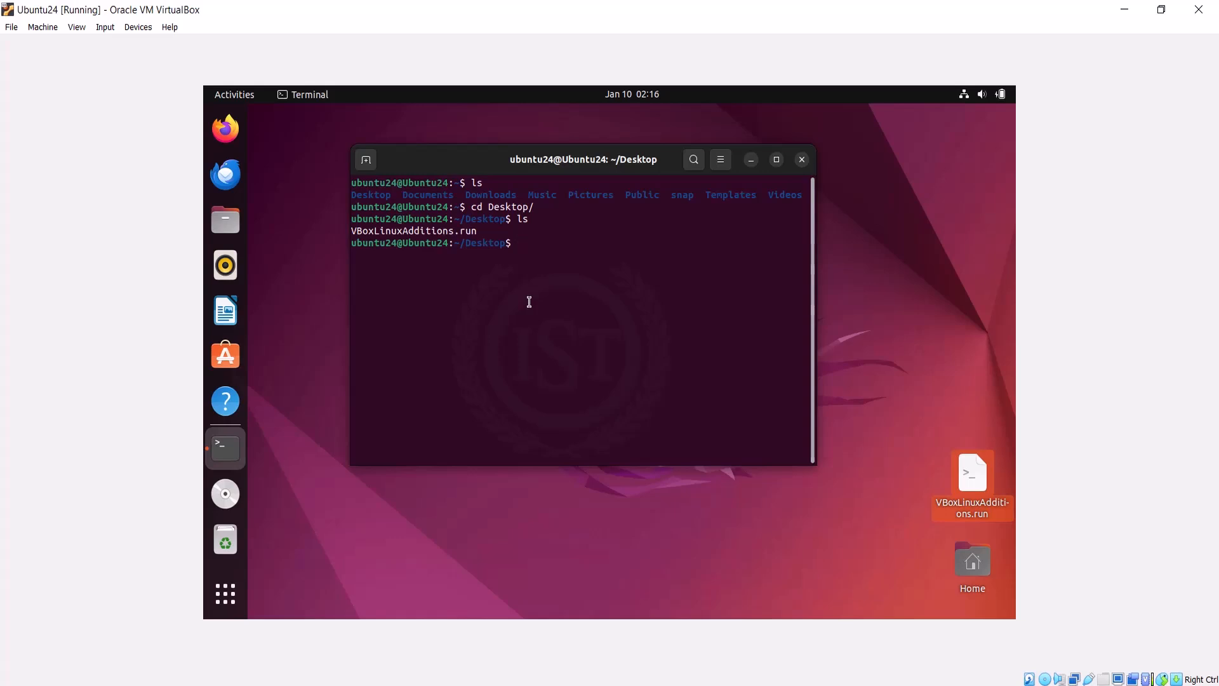
text(su)
key(Return)
key(Return)
text(ls)
key(Return)
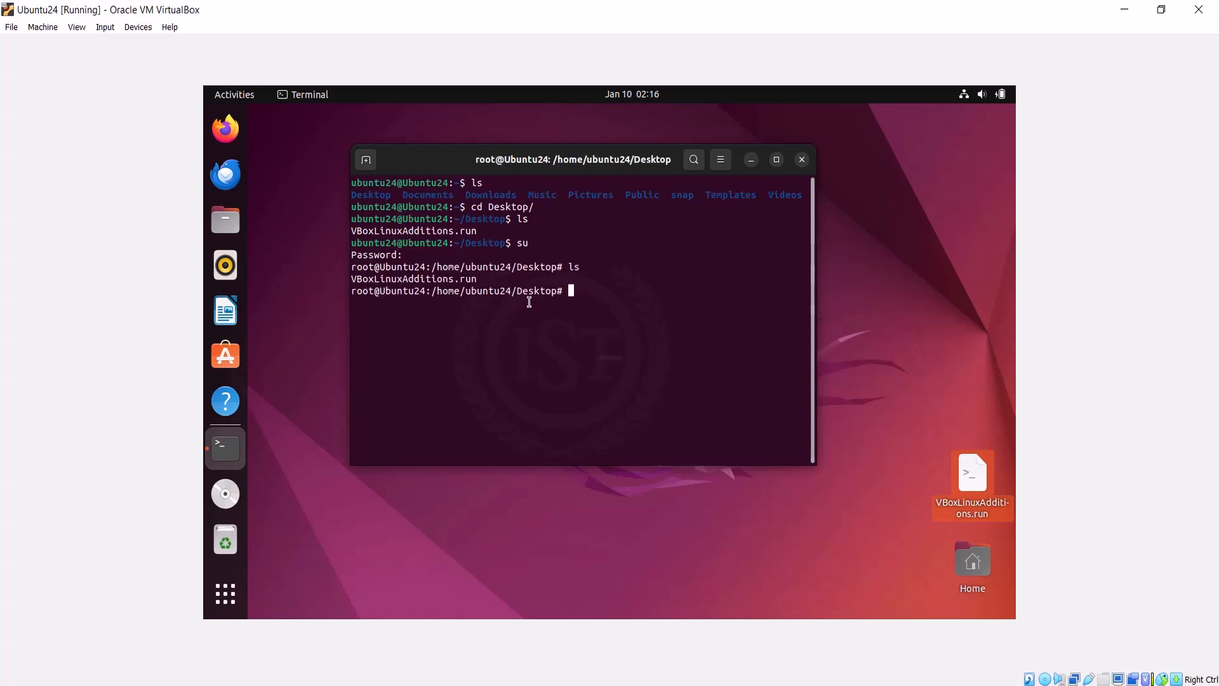
Step: Make VBoxLinuxAdditions.run executable with chmod 777
text(chmod )
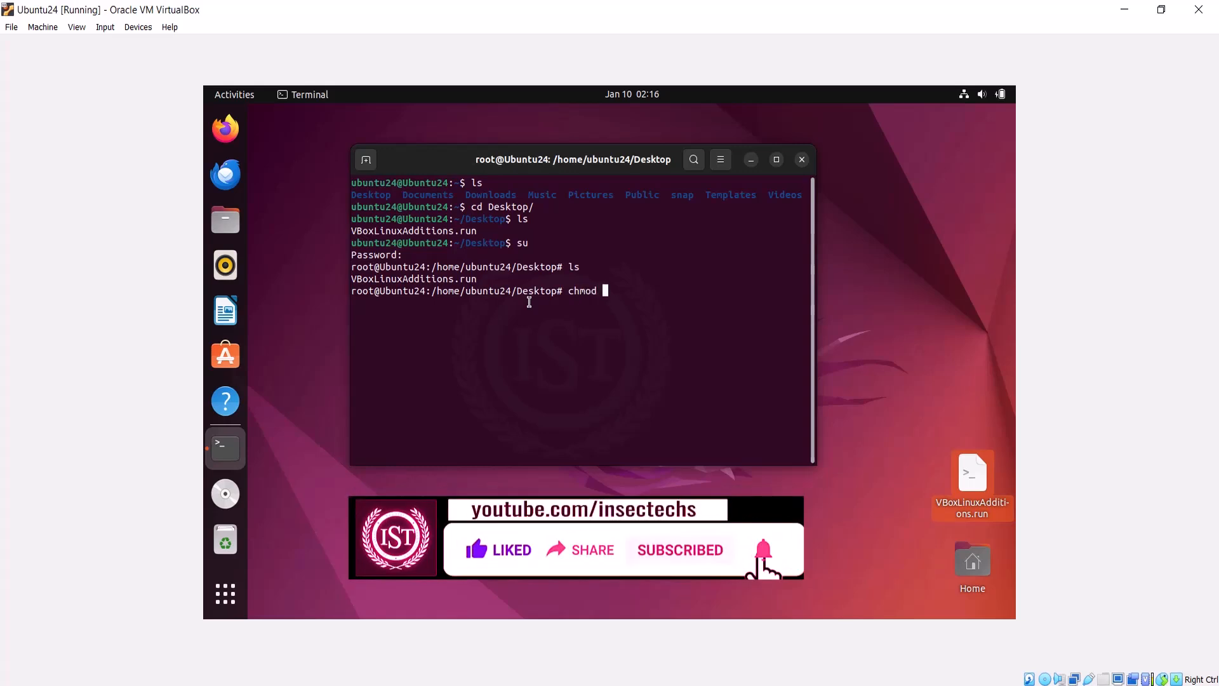
text(777 V)
key(Tab)
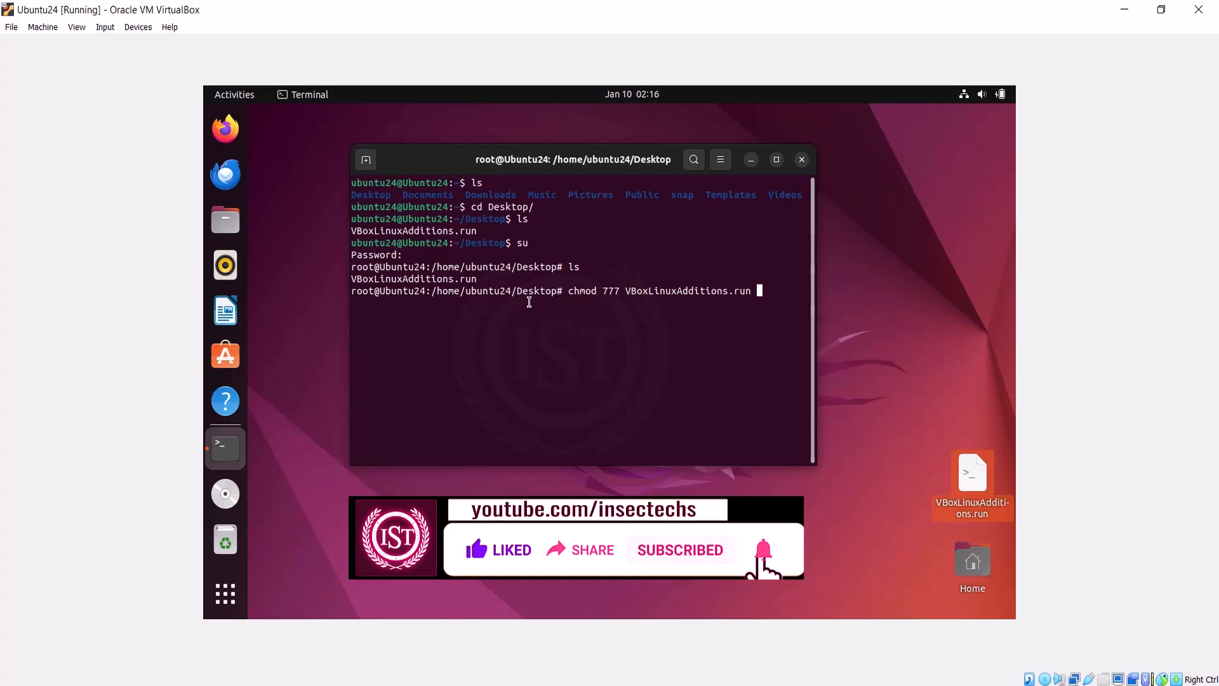
key(Return)
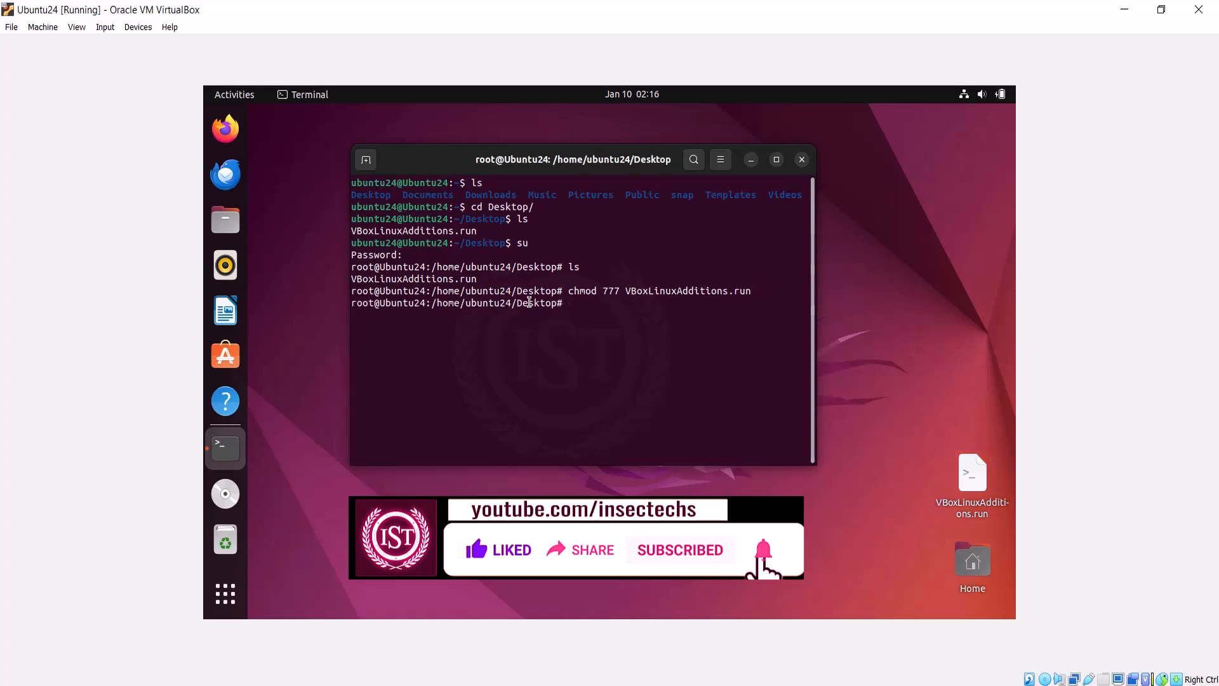
Step: Run ./VBoxLinuxAdditions.run to install the VirtualBox Guest Additions
text(./V)
key(Tab)
key(Return)
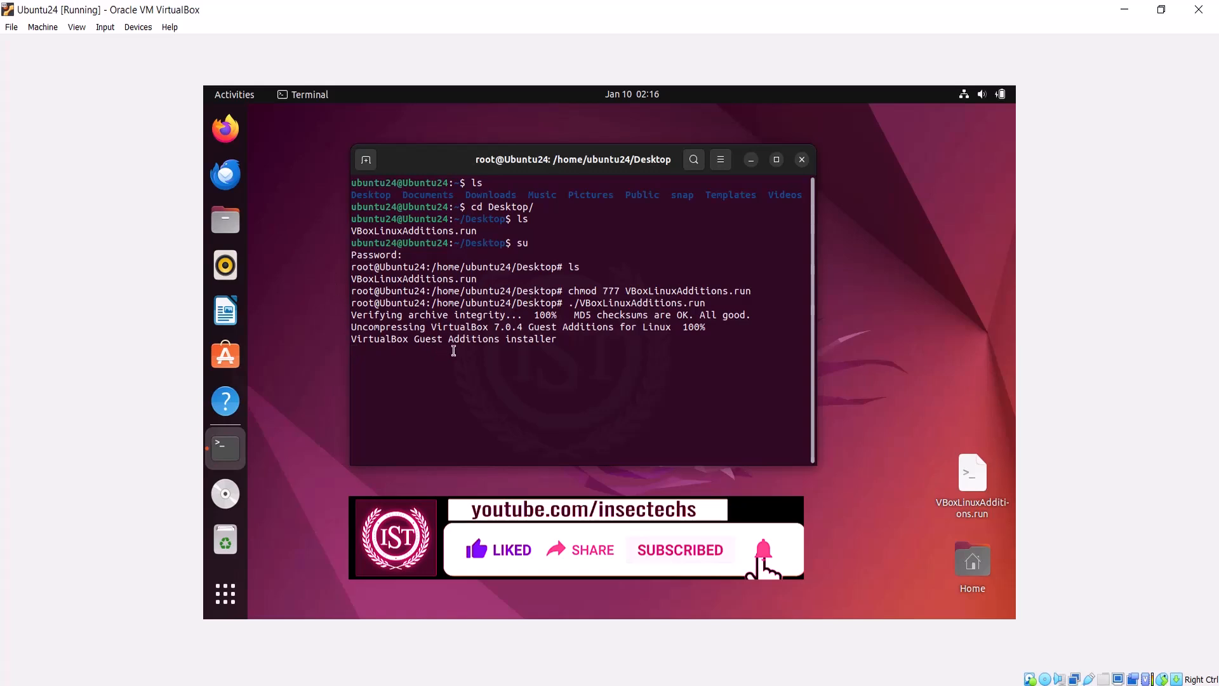
Step: Open a second Terminal window and switch to the root user with su, entering the root password
right_click(225, 448)
click(289, 429)
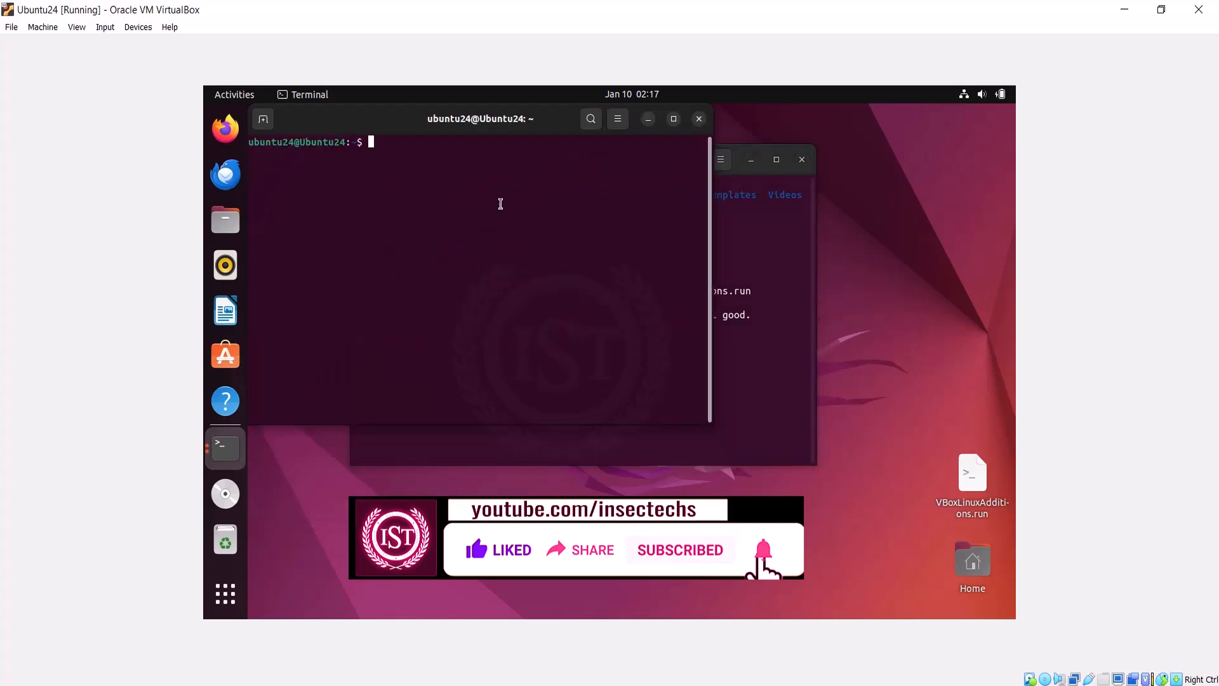
drag(438, 118, 730, 276)
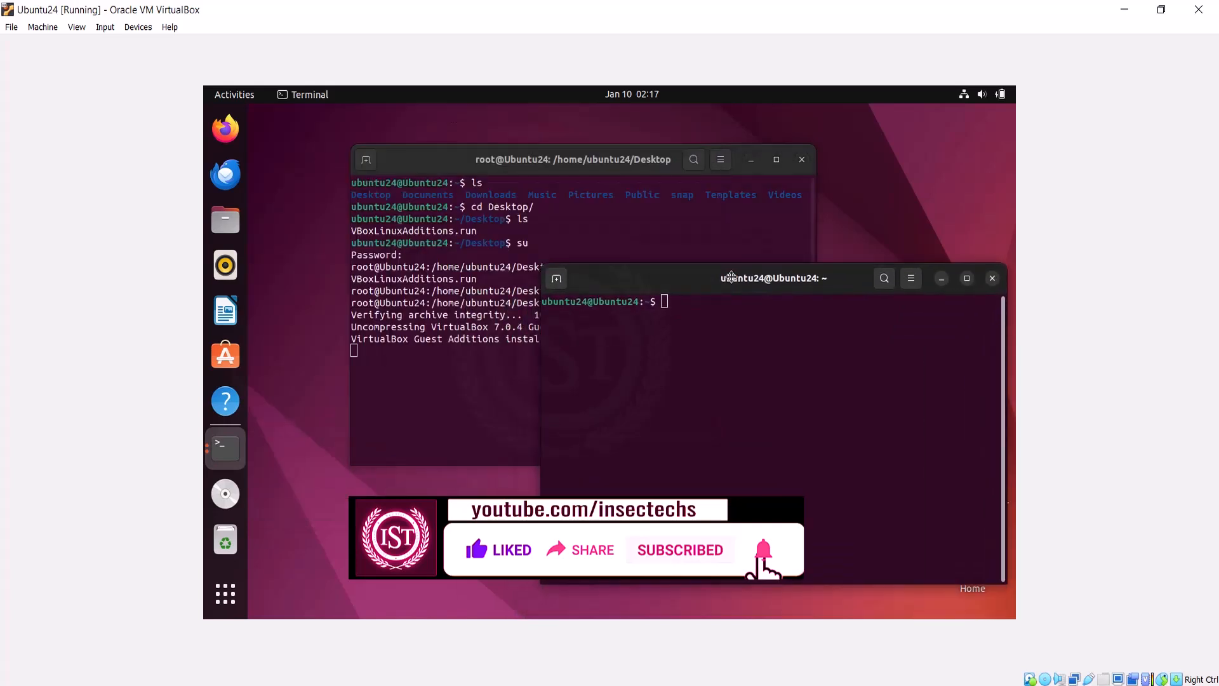
text(su)
key(Return)
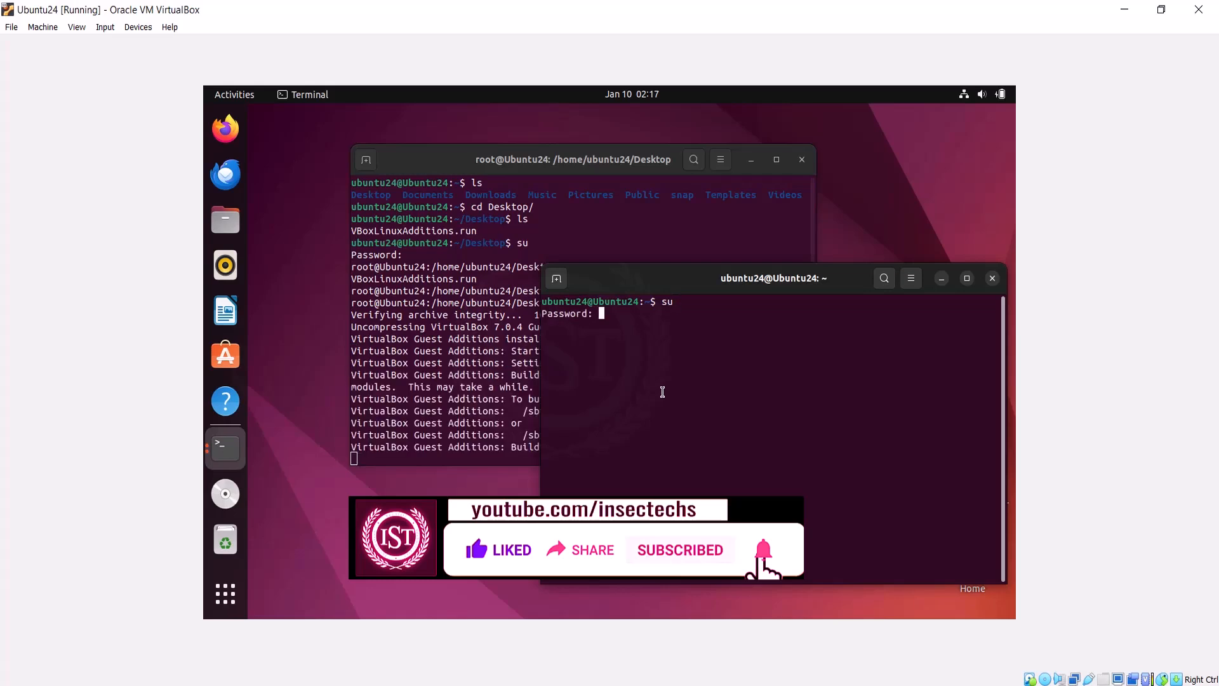
key(Return)
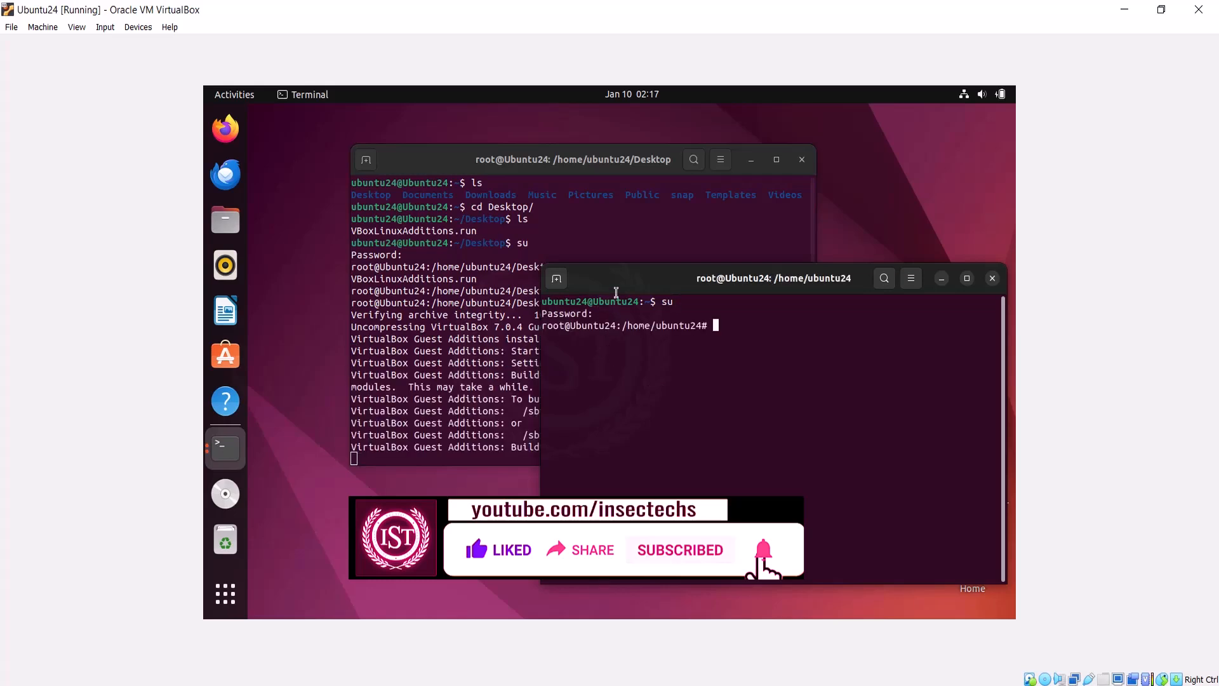
drag(616, 292, 913, 250)
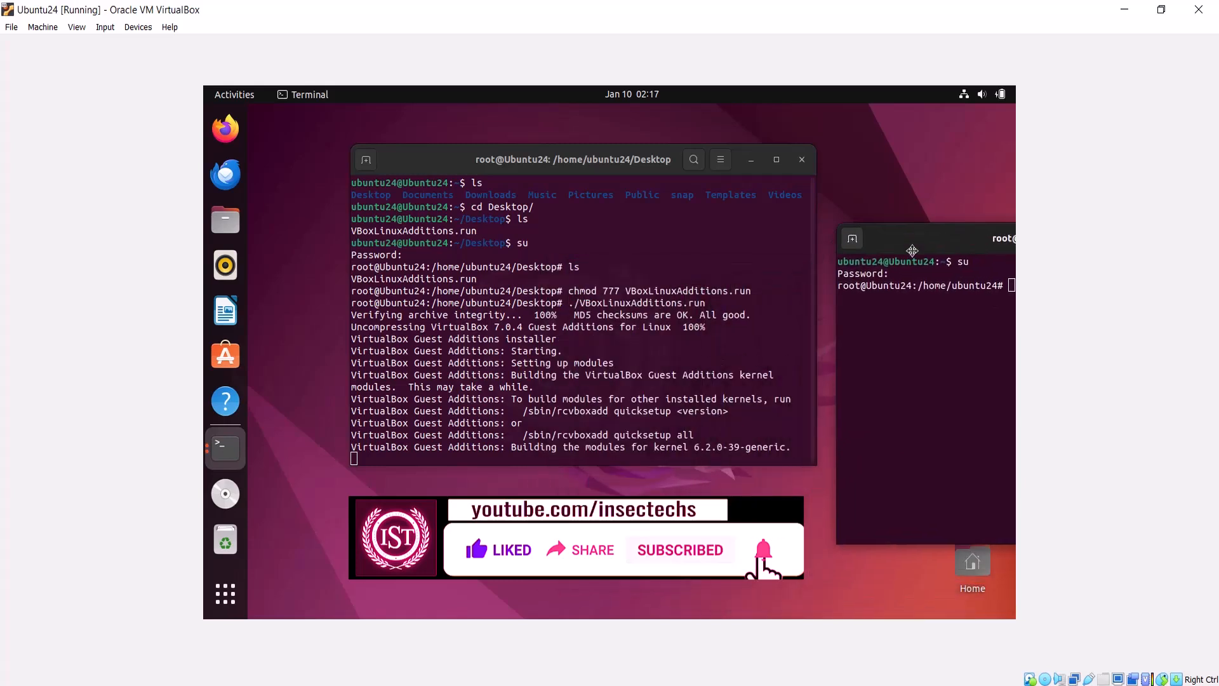
drag(913, 250, 587, 246)
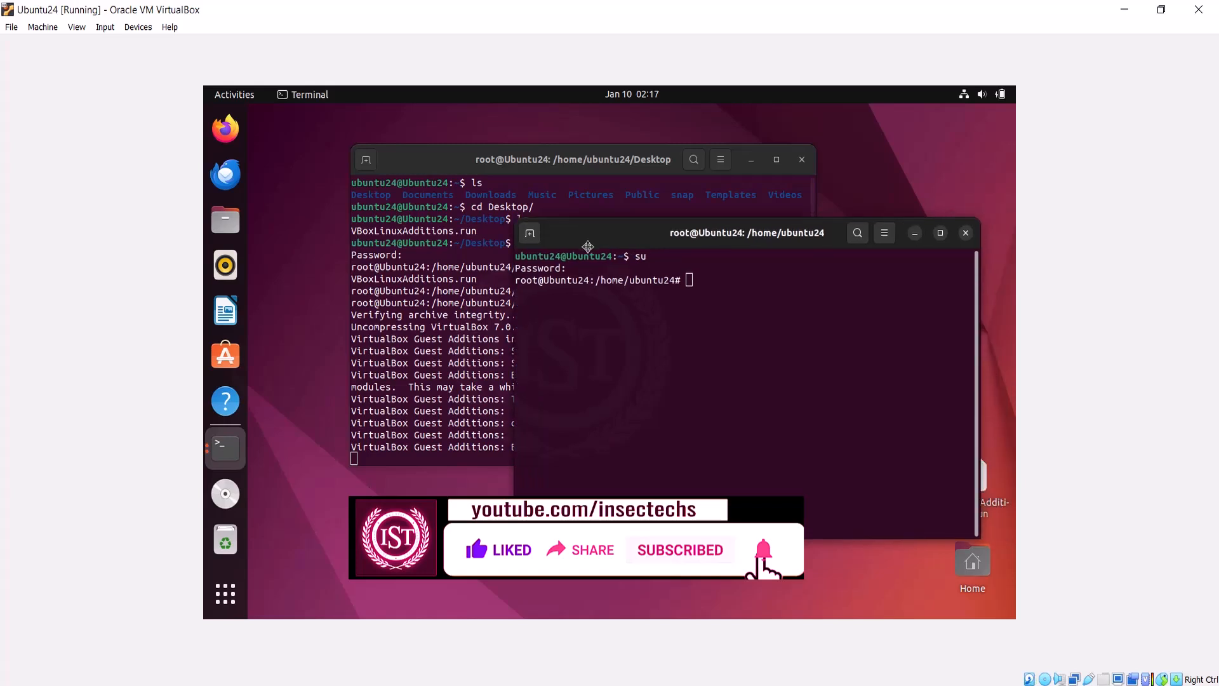
text(apt0get)
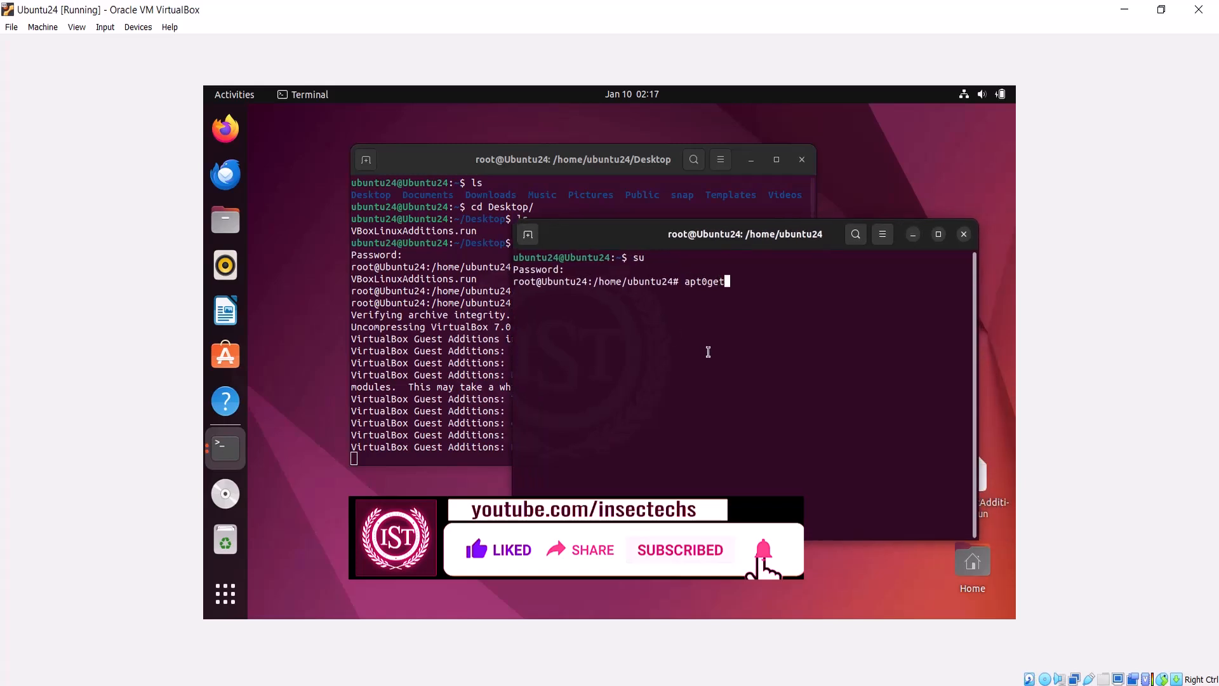
key(BackSpace)
key(BackSpace)
key(BackSpace)
key(BackSpace)
text(-get install virtua)
key(BackSpace)
text(ualbox-gues)
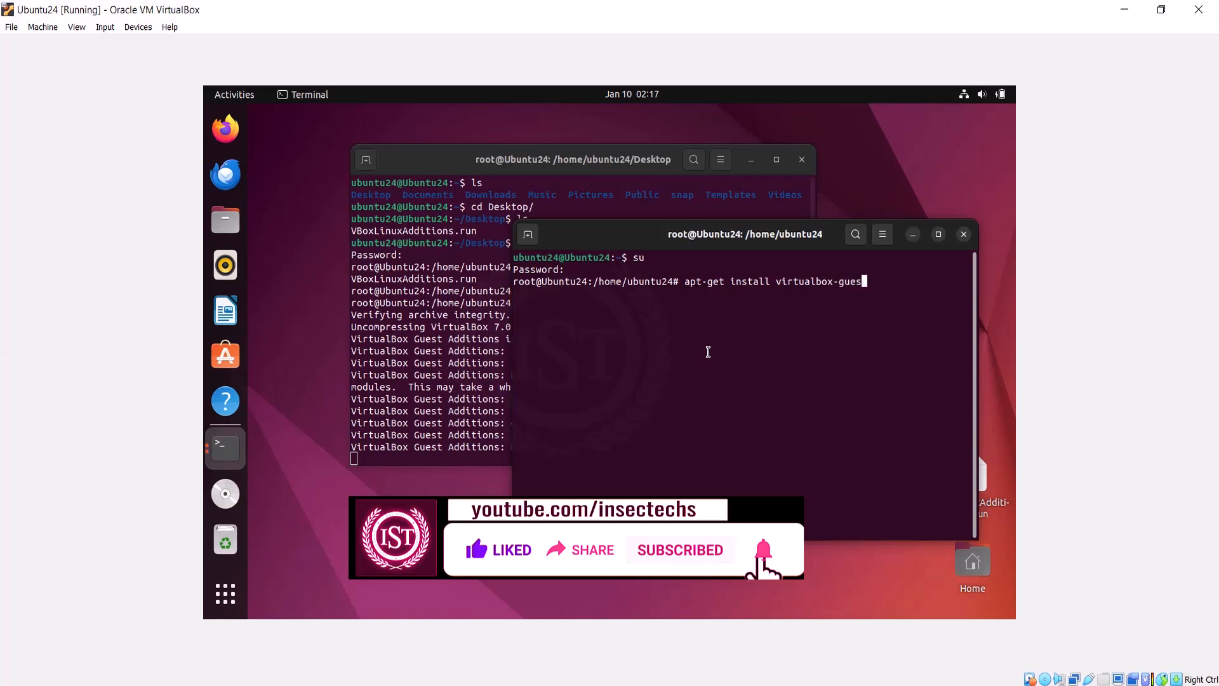
text(t-ad)
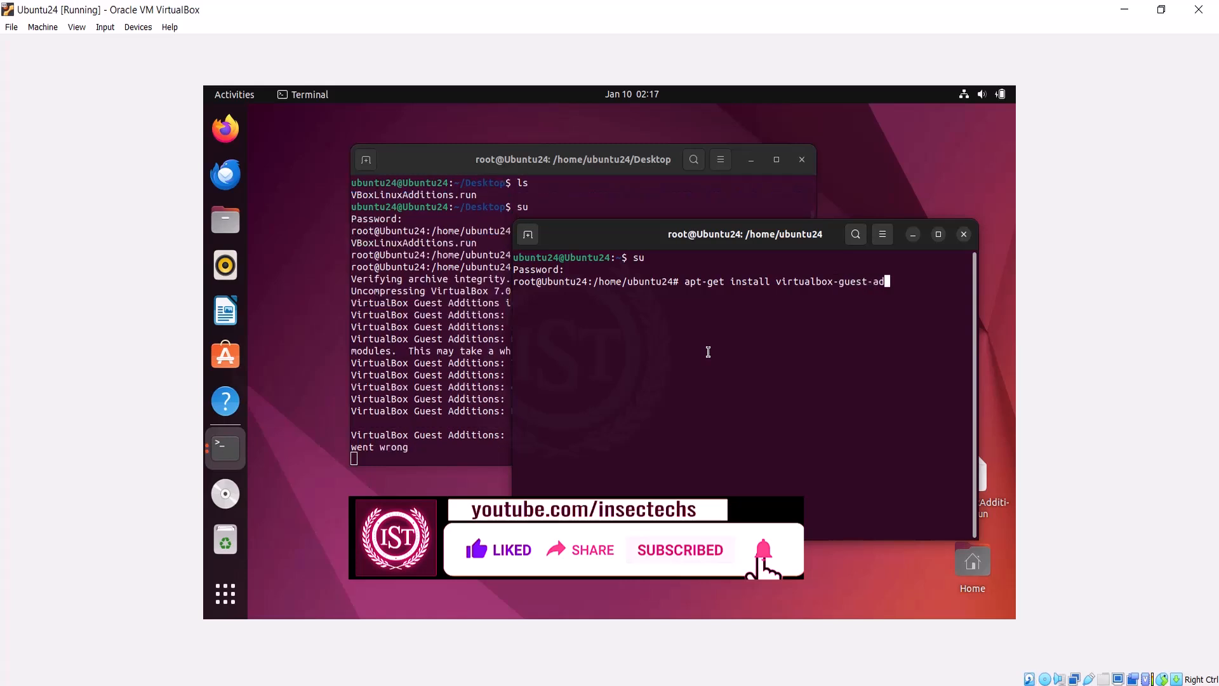
text(ditions)
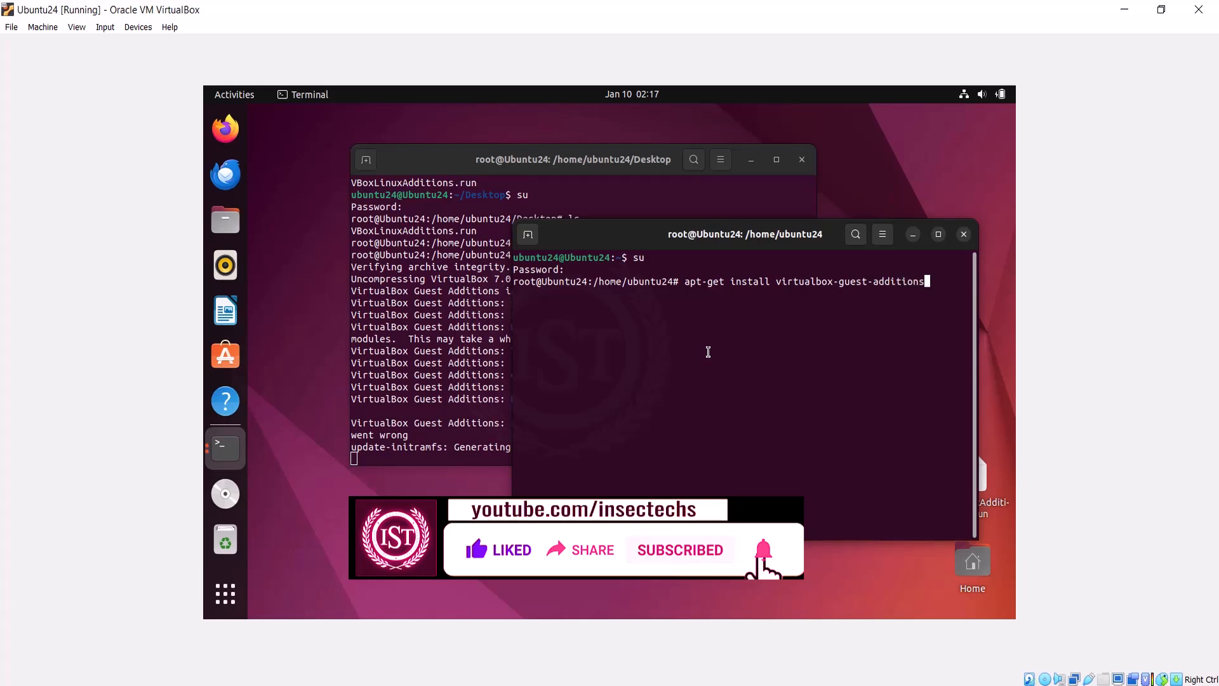
text(-iso)
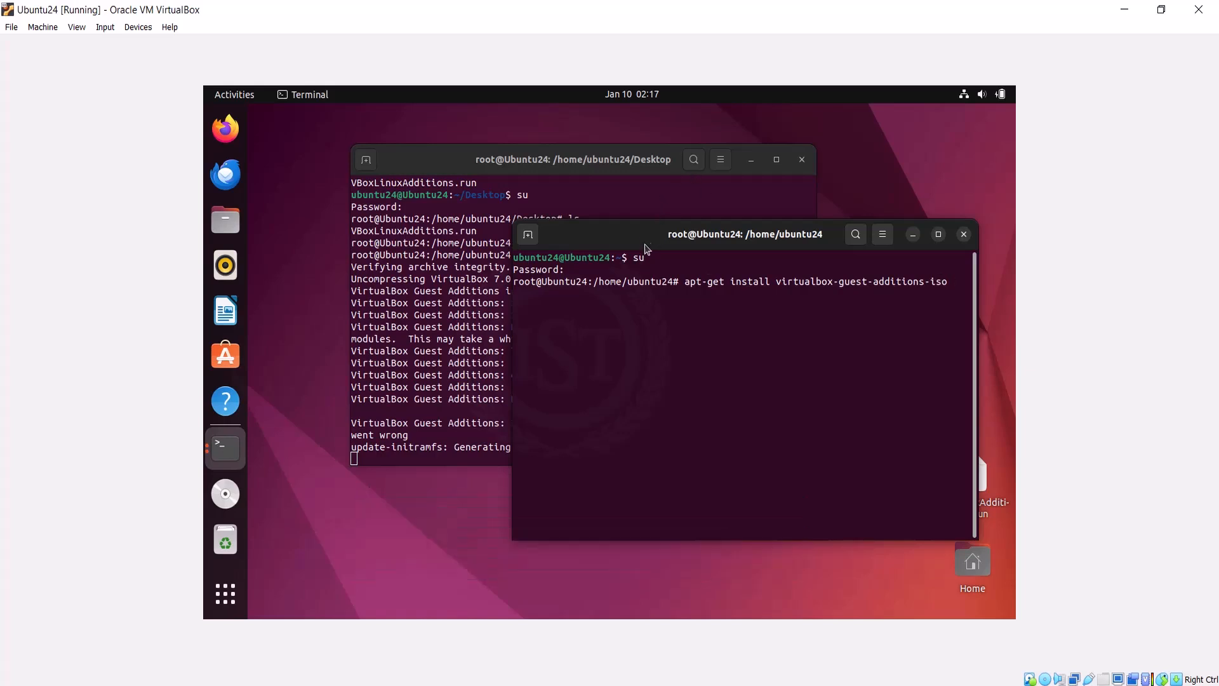
drag(654, 240, 552, 245)
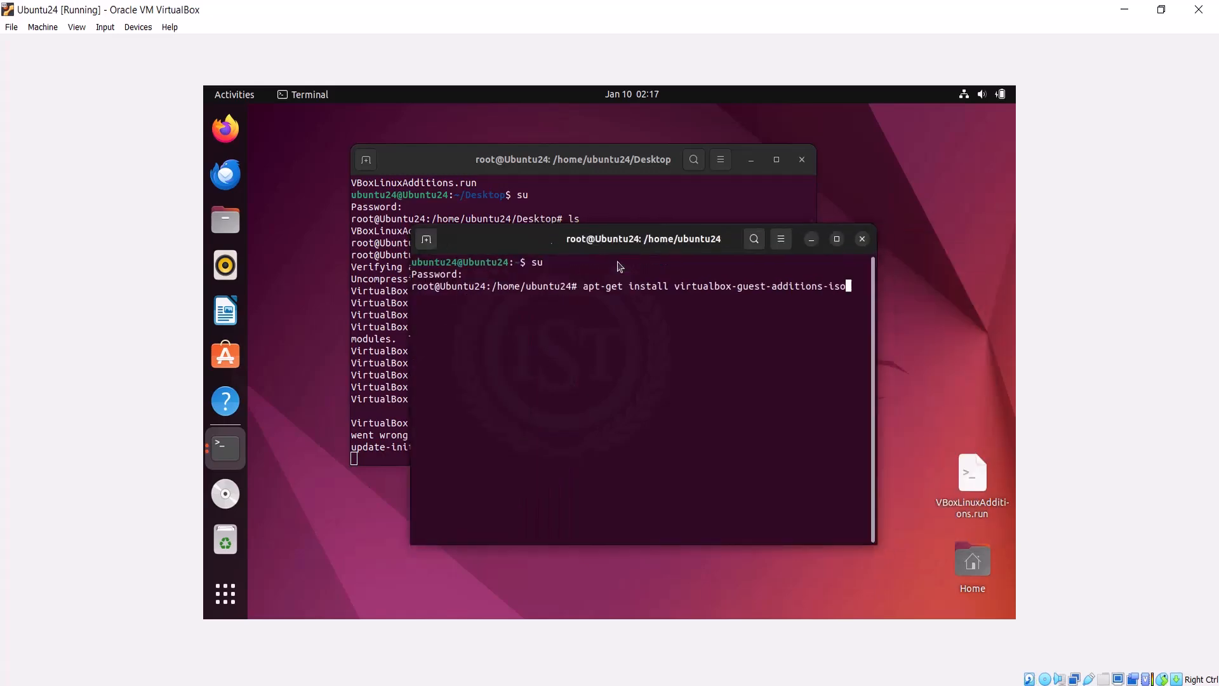
click(862, 239)
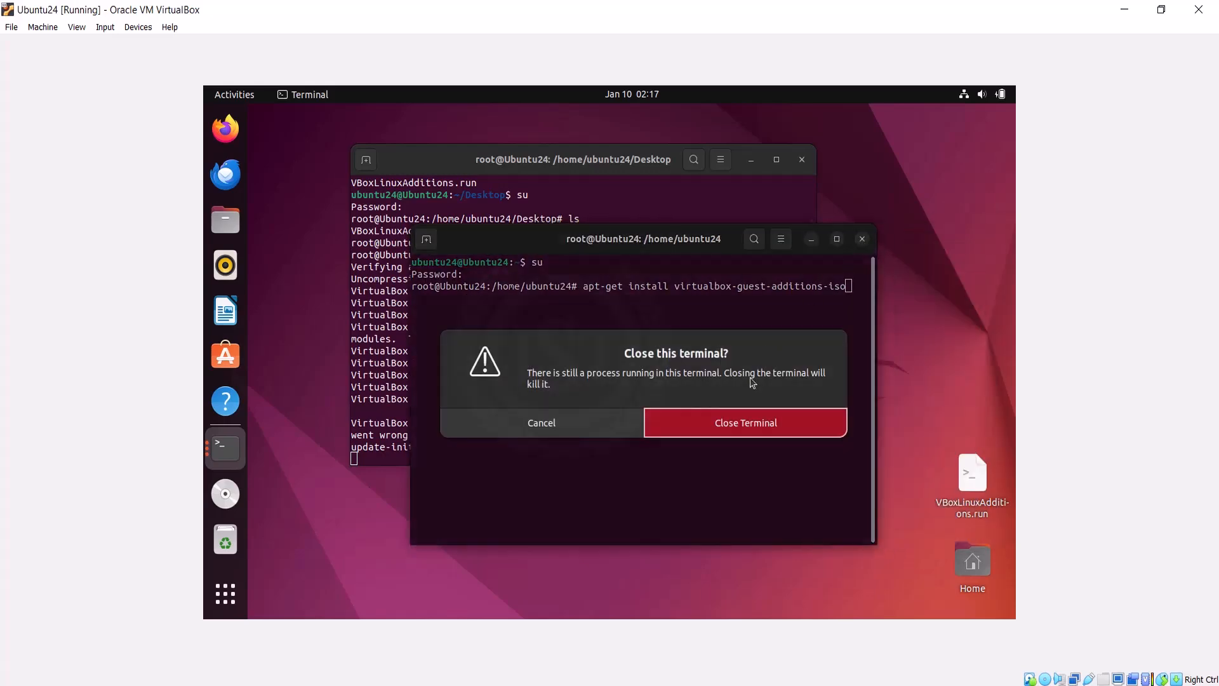
click(749, 423)
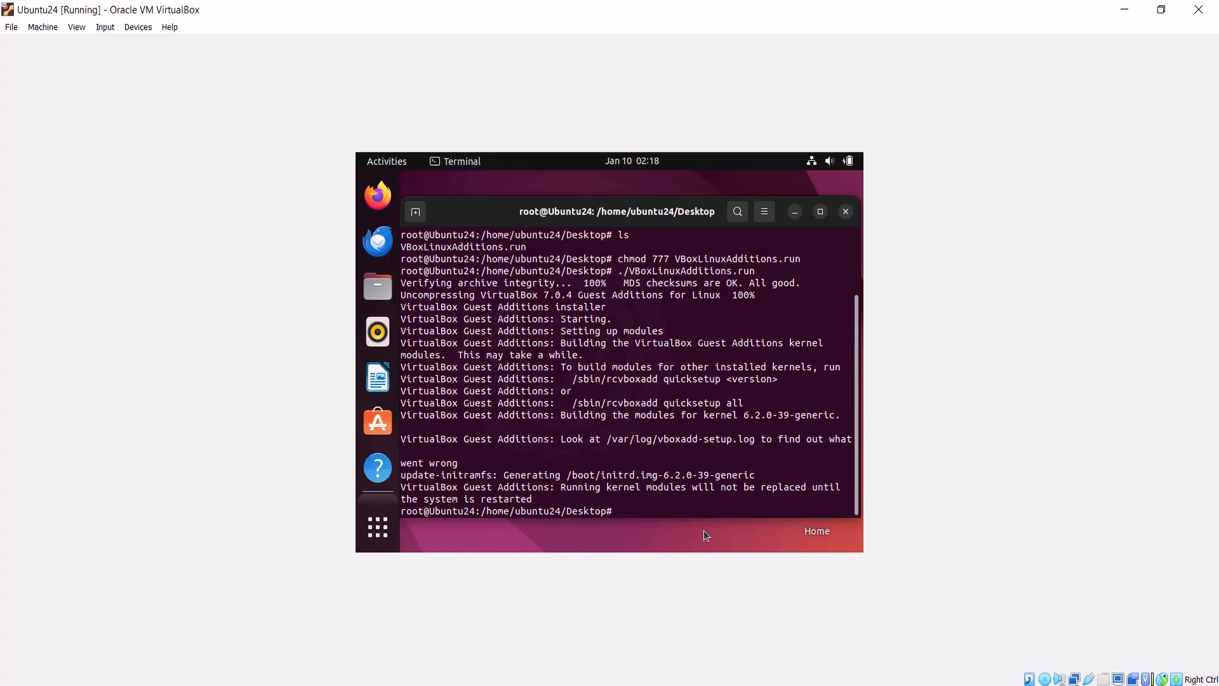
Step: Reboot the virtual machine from the root terminal
text(r)
text(oot)
key(Return)
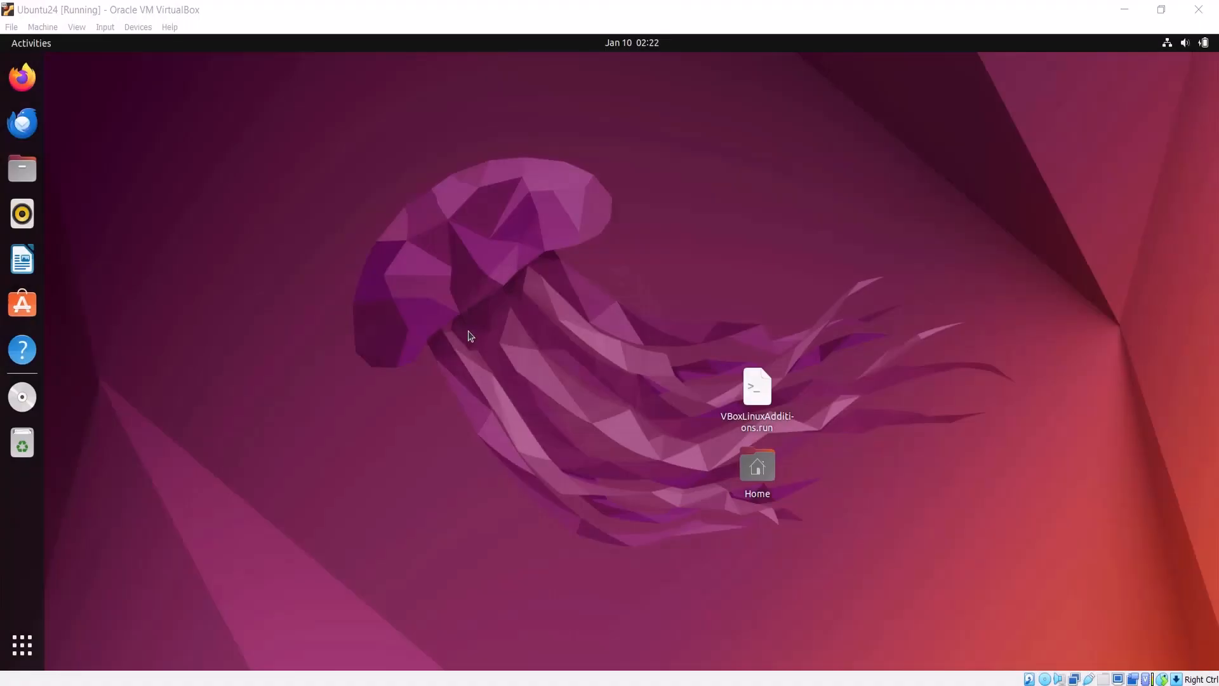
Step: Add Terminal to the dock favorites from the app grid and open a Terminal window from the dock
click(24, 644)
right_click(673, 440)
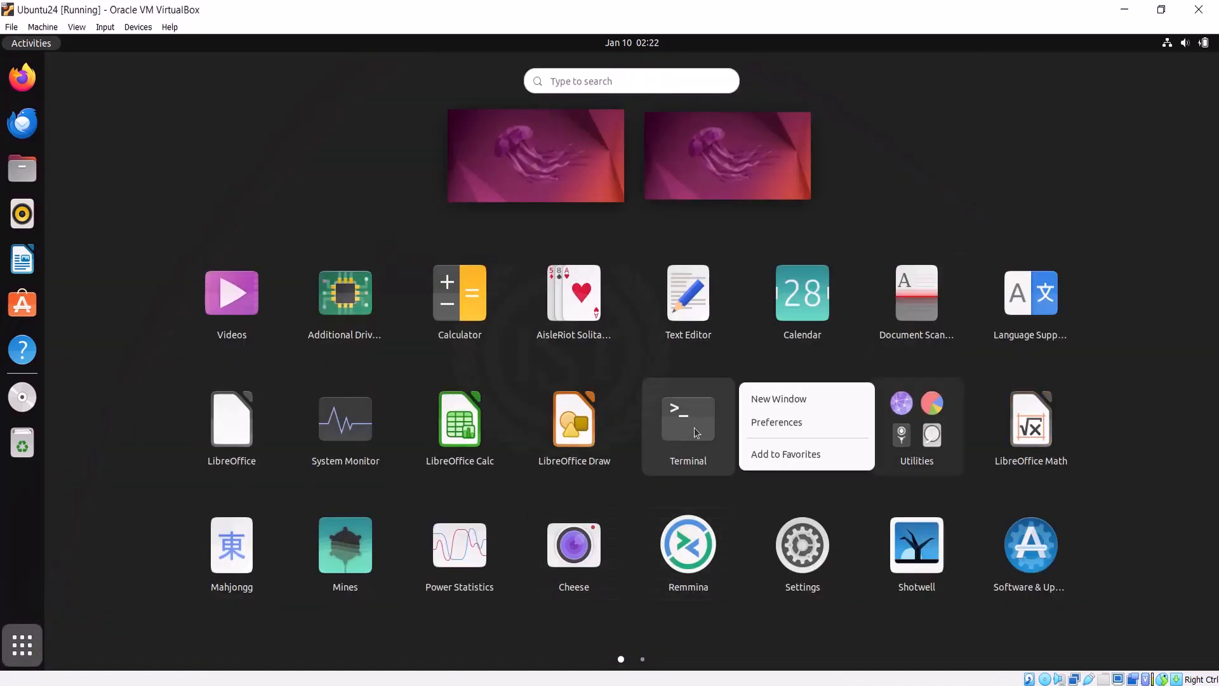
click(763, 454)
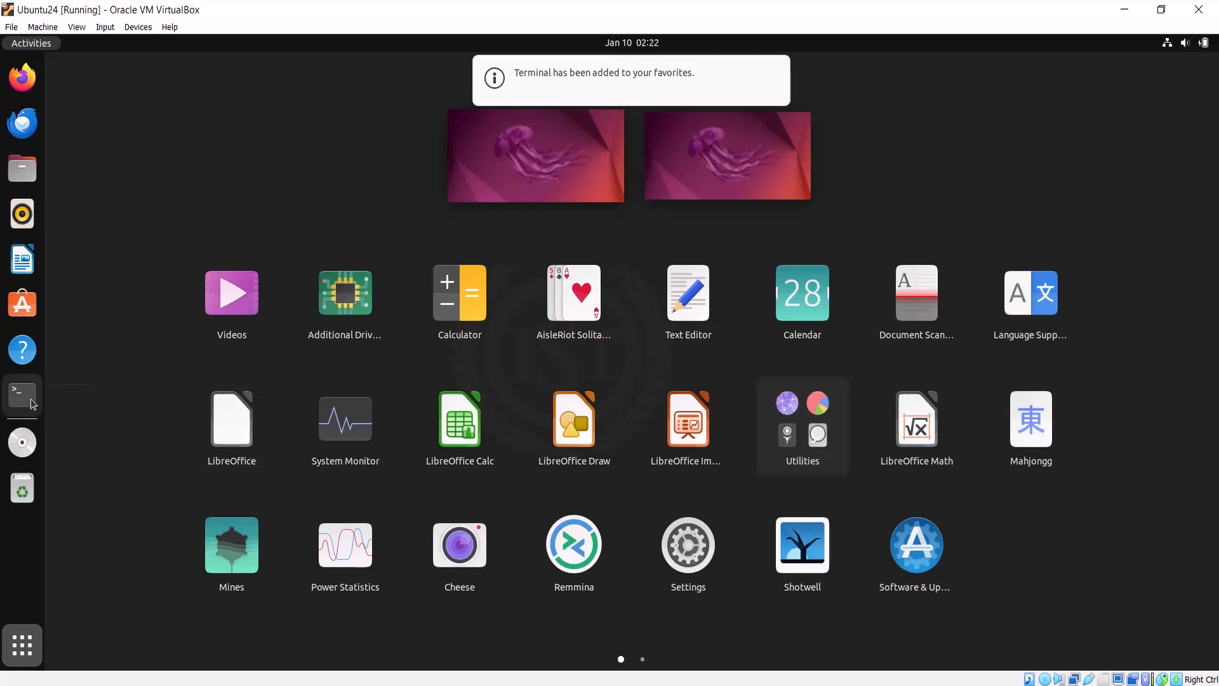
click(23, 394)
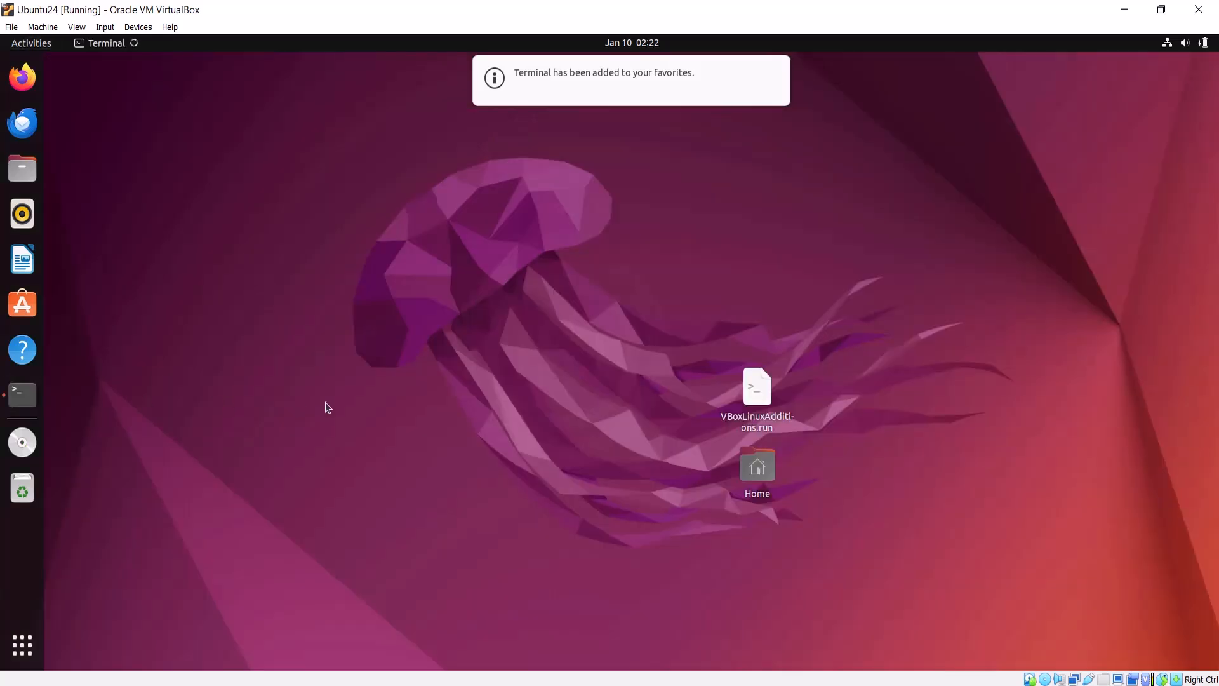
drag(261, 73, 494, 196)
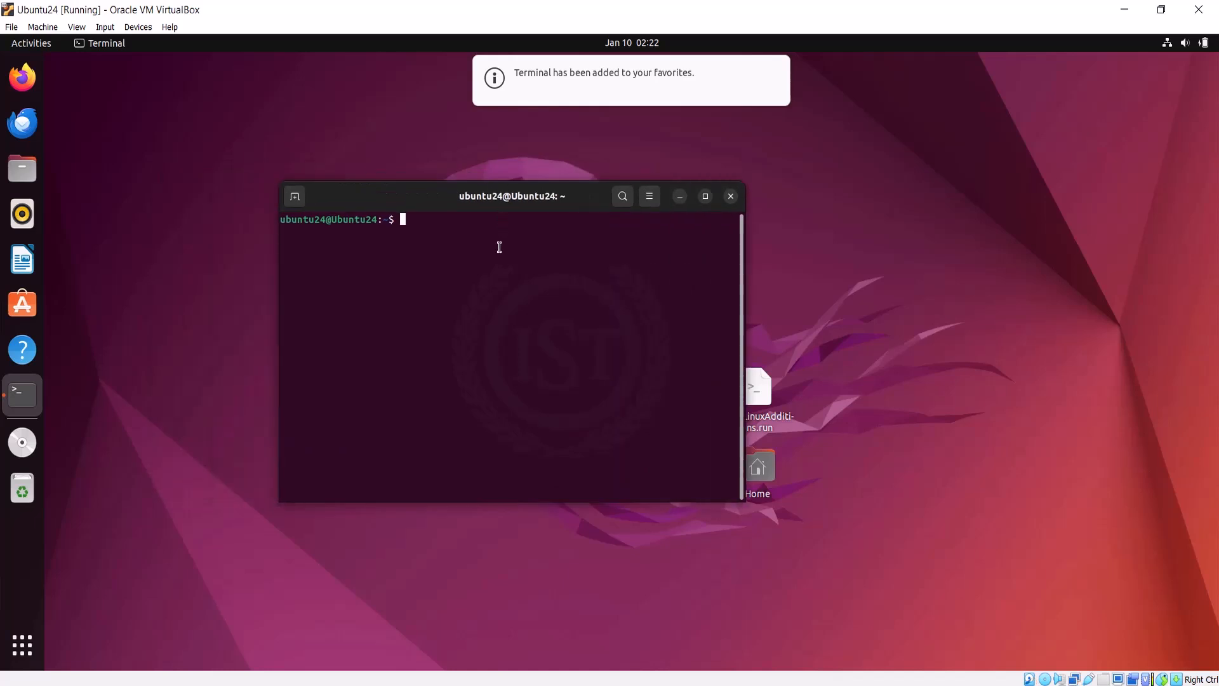
Step: Switch to the root user with su, entering the root password
text(su)
key(Return)
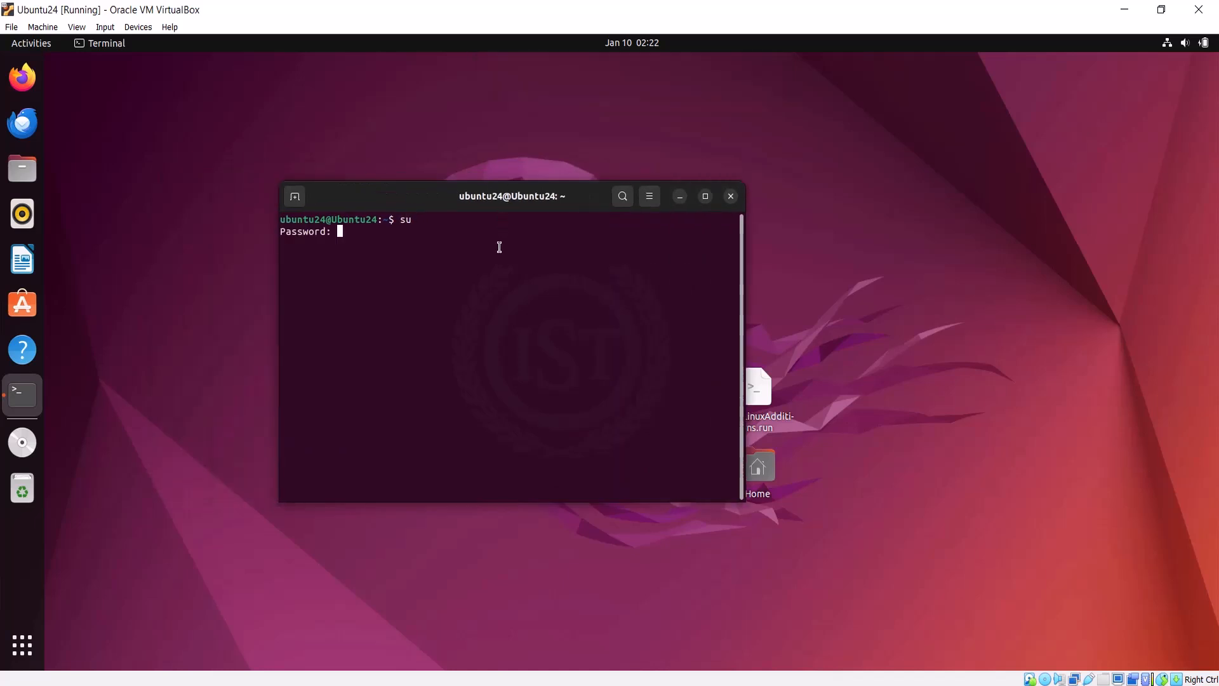
key(Return)
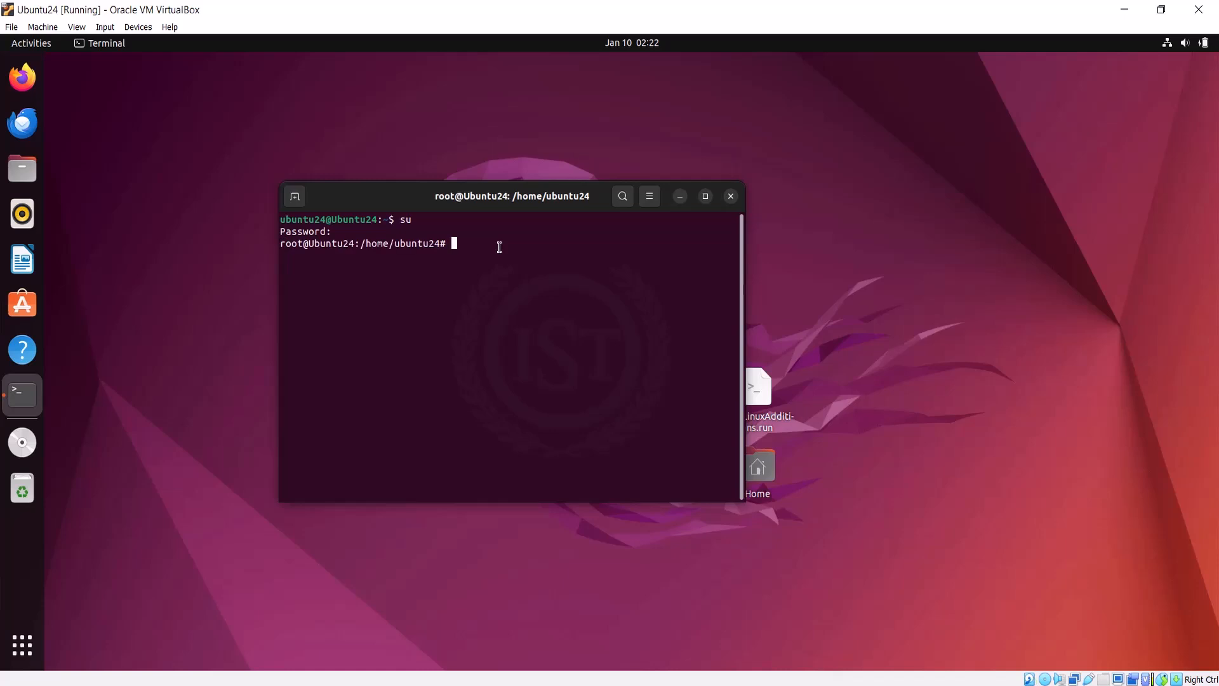
Step: Refresh the package lists with apt-get update
text(apt-get update)
key(BackSpace)
key(Return)
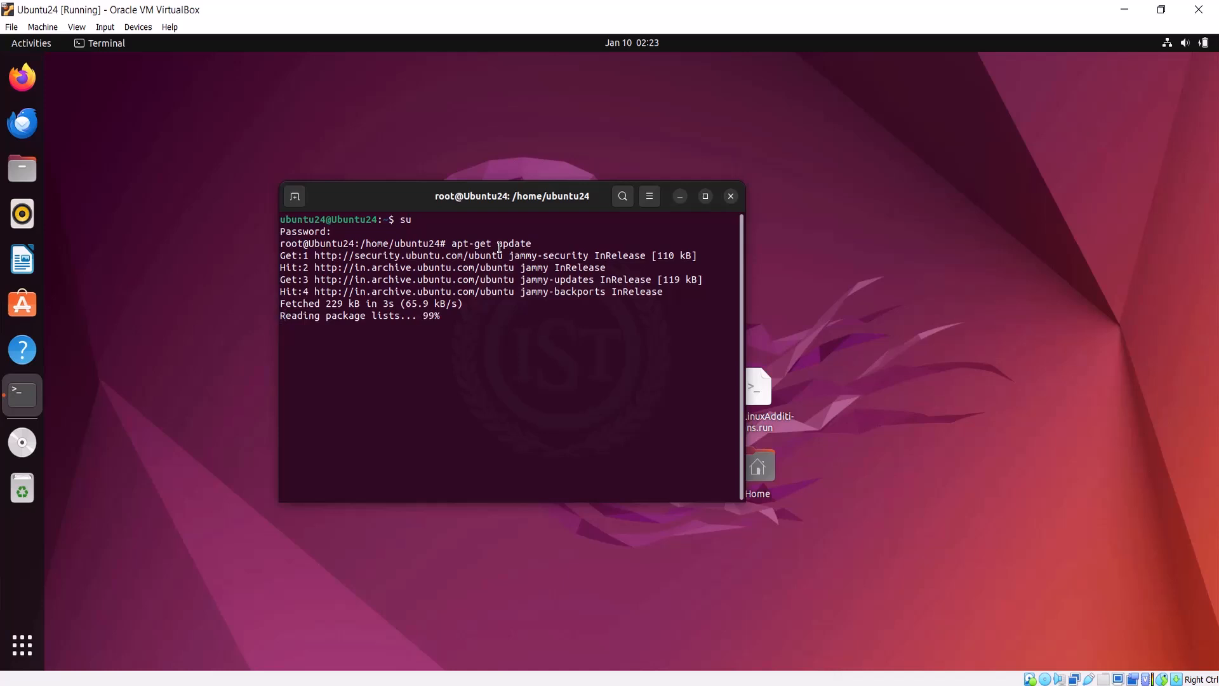
Step: Run apt-get upgrade and confirm installing the upgrades with Y
key(Up)
key(BackSpace)
key(BackSpace)
key(BackSpace)
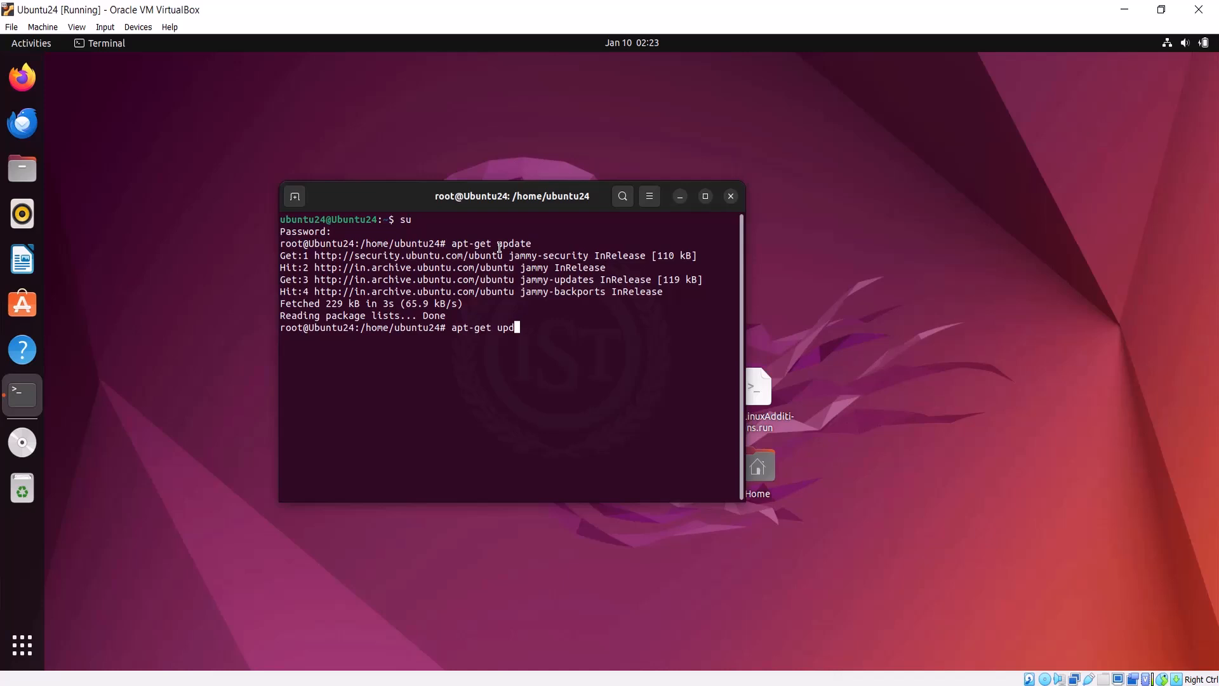
text(grade)
key(Return)
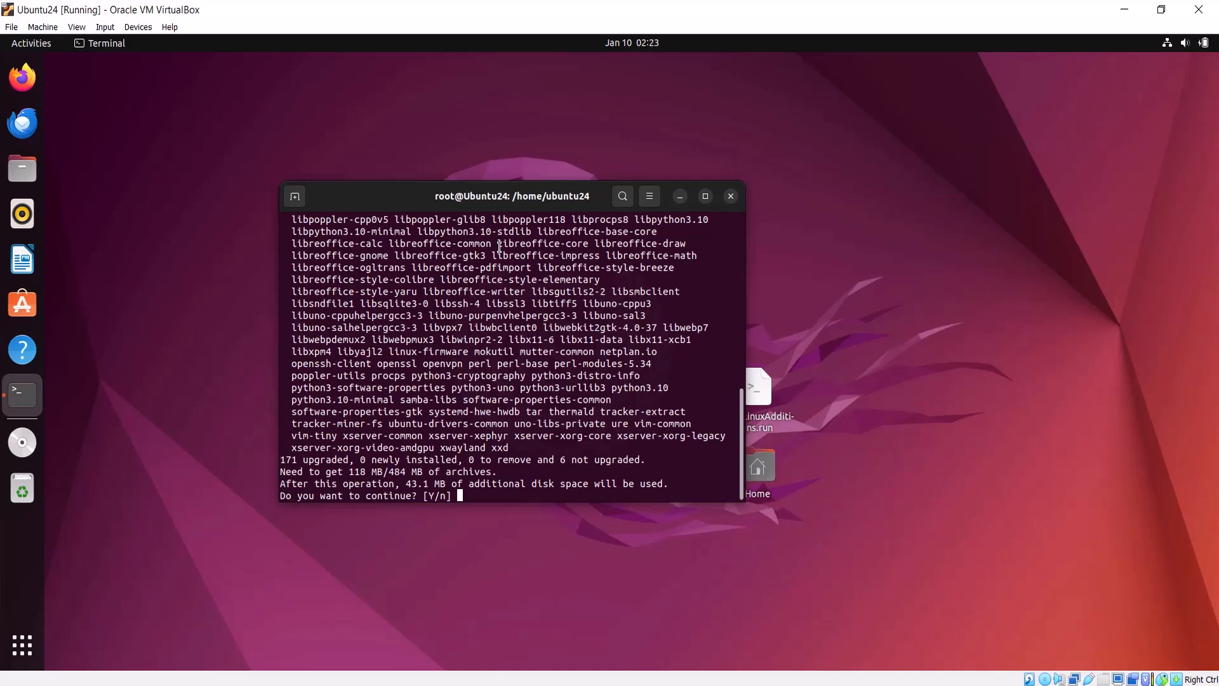
text(Y)
key(Return)
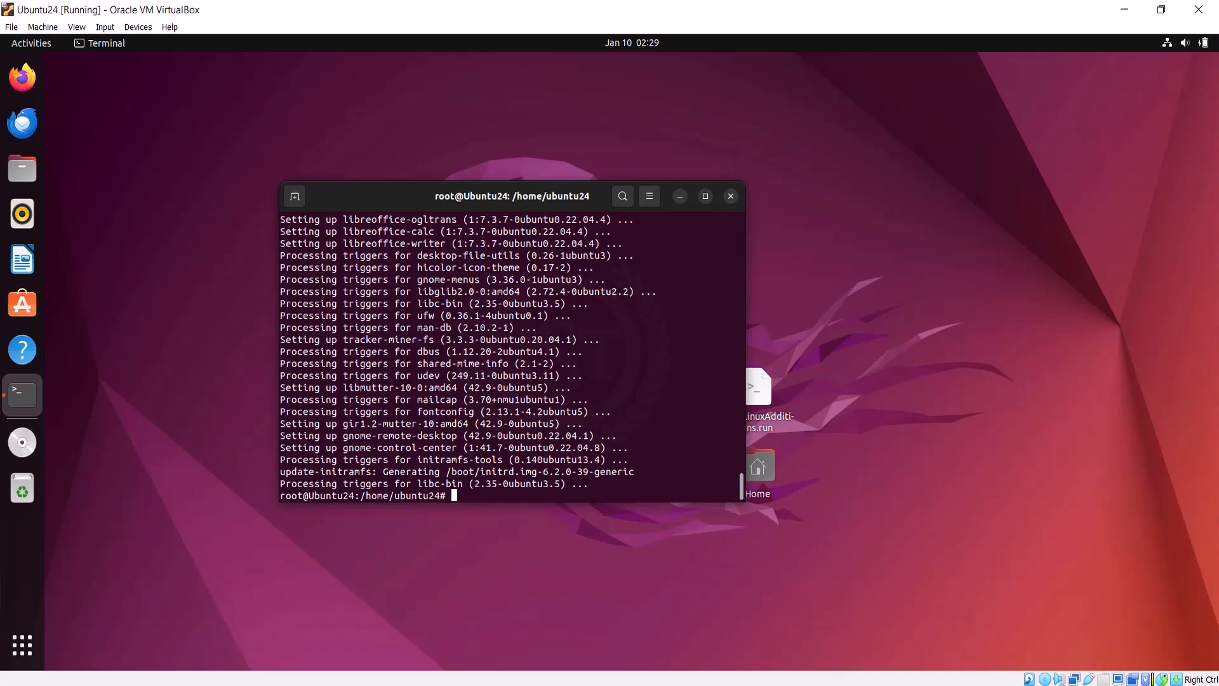
Step: Clear the terminal screen with the clear command
click(566, 496)
text(clear)
key(Return)
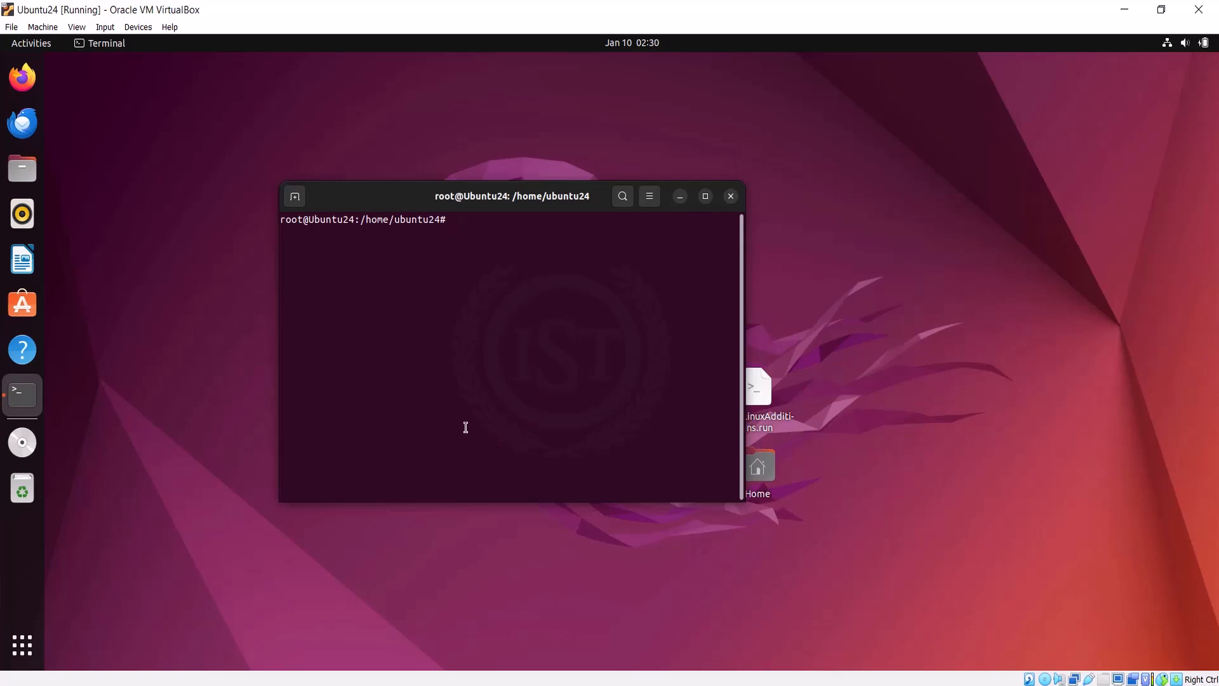
Step: Install the apache2 package with apt install apache2, confirming with y
text(apt install apache2)
key(Return)
text(y)
key(Return)
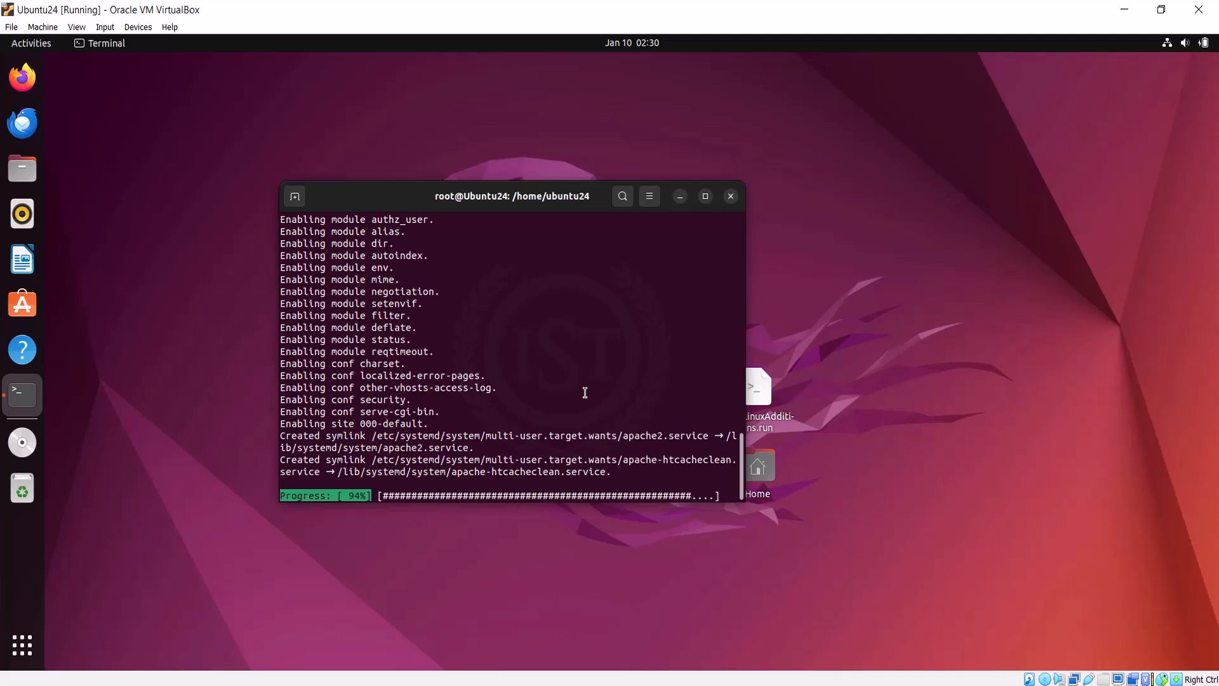
Step: Restart the virtual machine with sudo reboot
text(sudo e)
text(r)
key(BackSpace)
text(reboot)
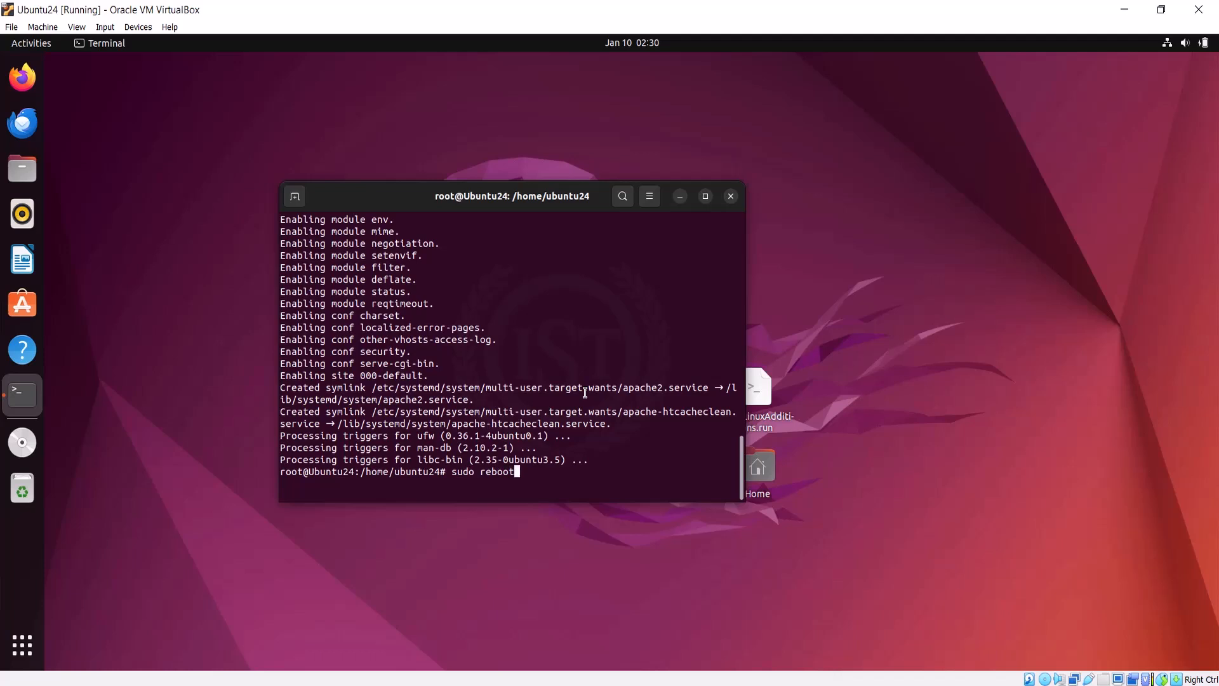
key(Return)
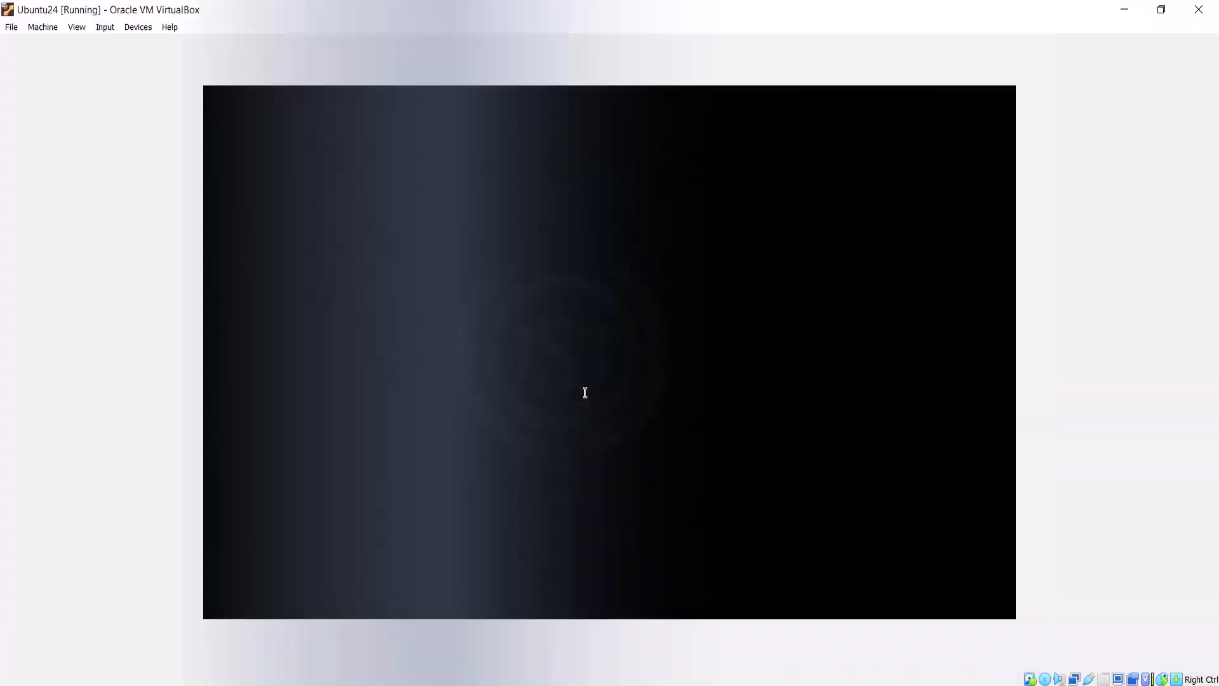